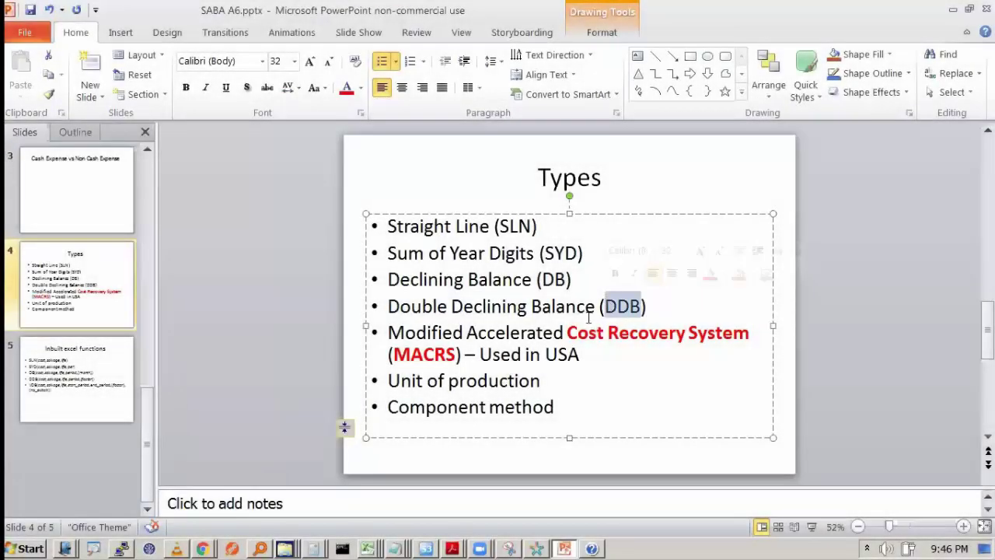
Leave the PowerPoint 'Types' slide and bring the Excel workbook A6_WebClass_File.xlsx to the front
left_click(578, 303)
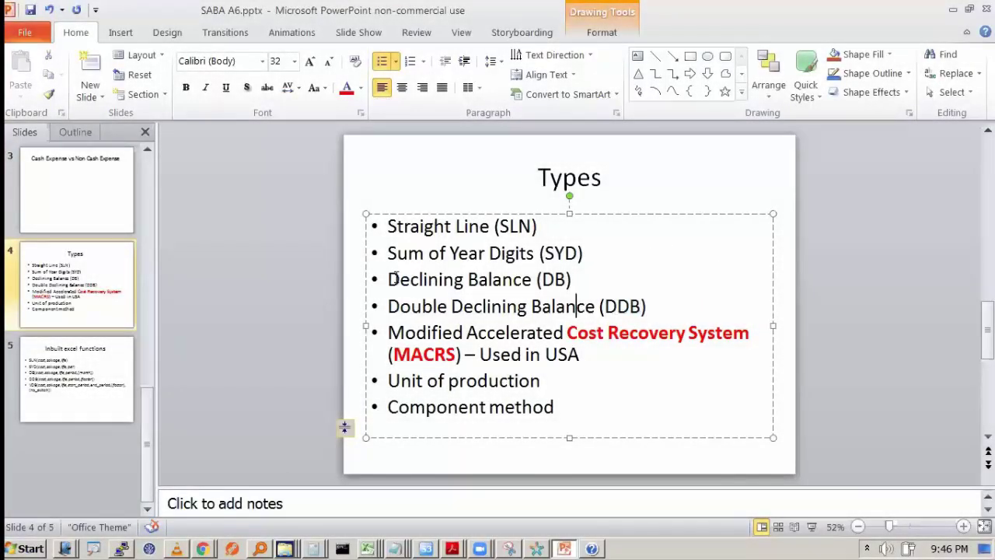
key("alt+Tab")
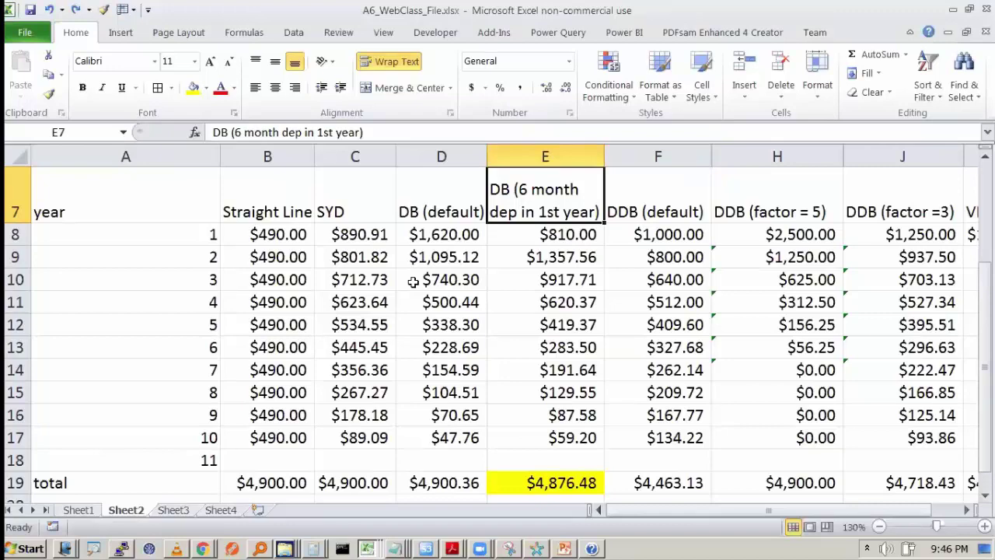
Show the arguments of F8's DDB formula: cost 5000, salvage 100, life 10, period 1
key("Right")
key("Right")
key("Right")
key("Right")
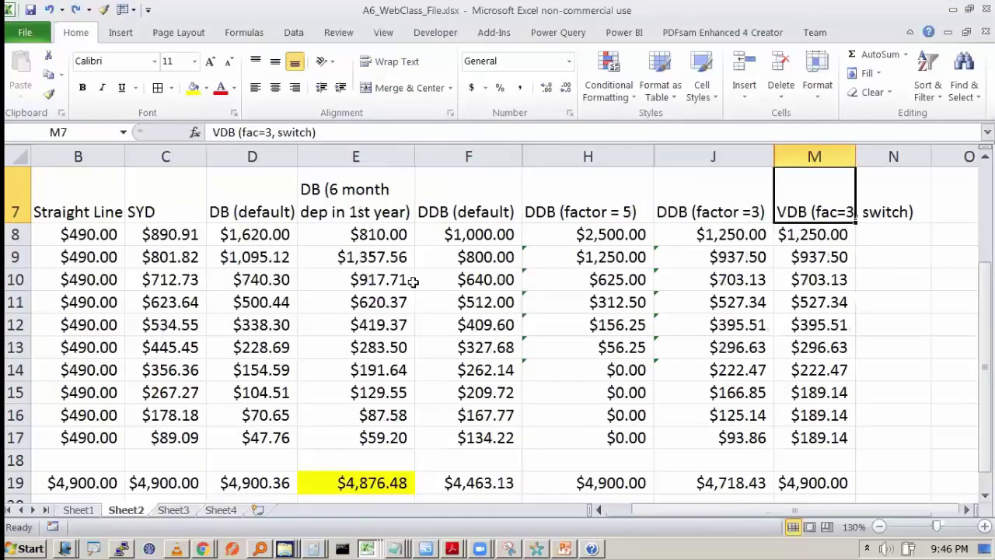
left_click(473, 238)
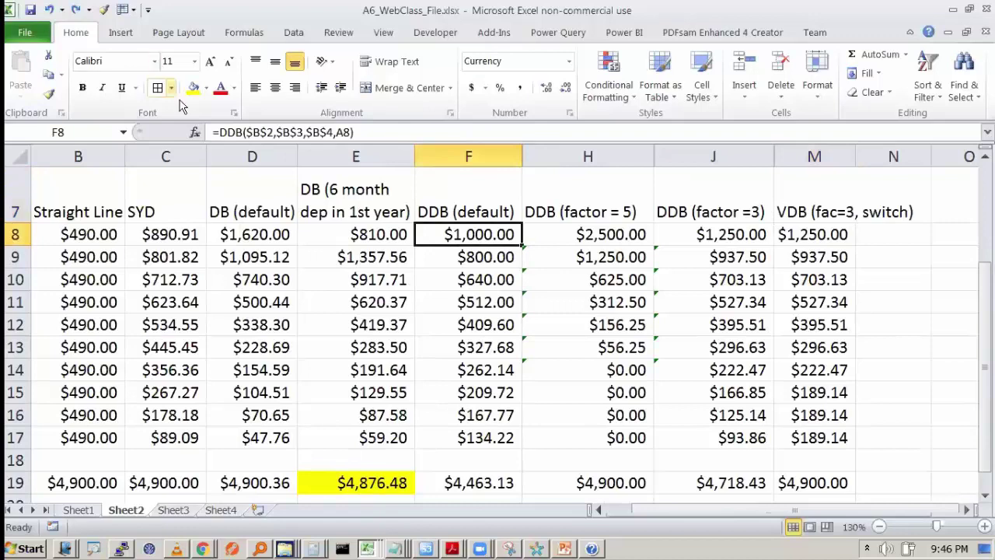
left_click(196, 134)
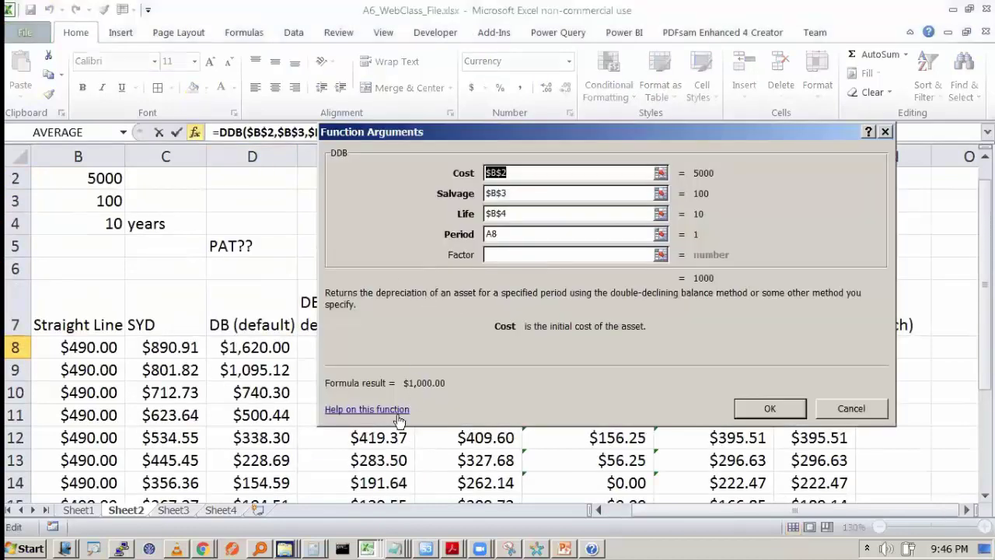
Open the DDB help article and highlight its double-declining balance description
left_click(366, 409)
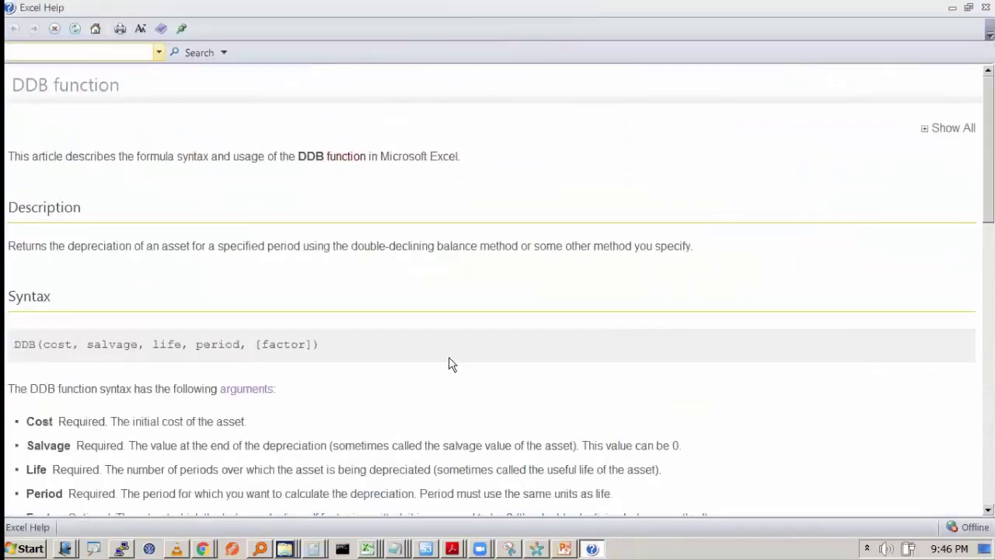
scroll(249, 295, "down", 1)
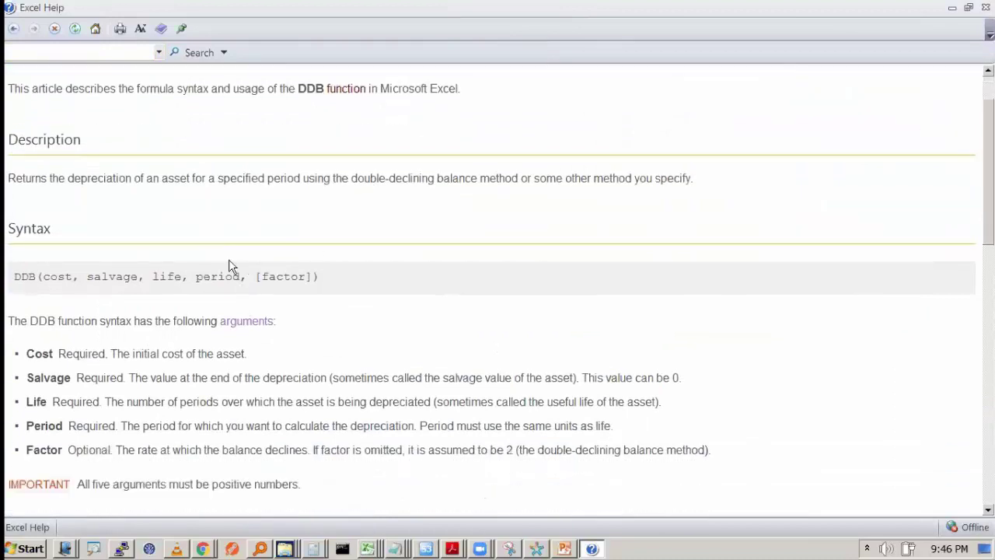
left_click_drag(70, 177, 206, 177)
left_click(206, 177)
left_click_drag(387, 178, 480, 180)
scroll(471, 217, "down", 2)
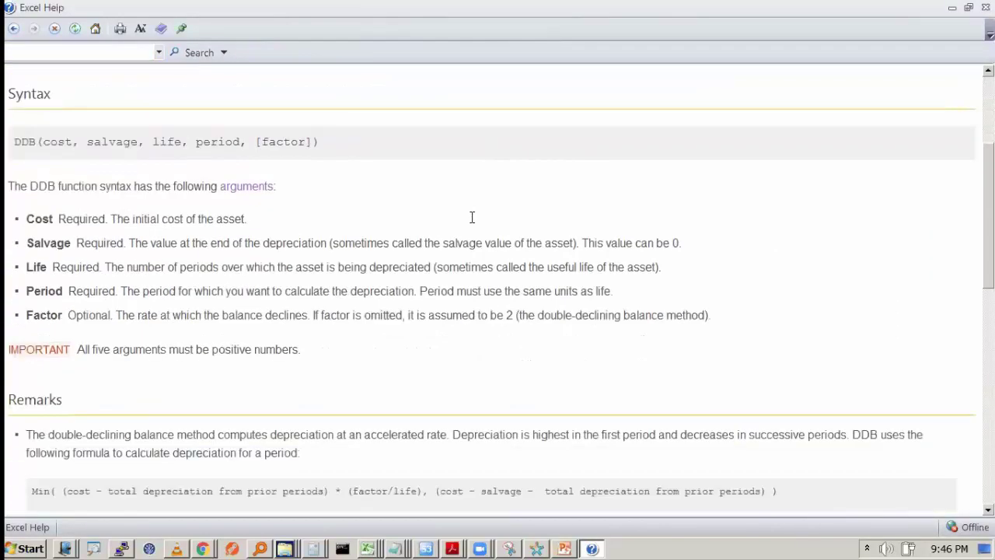
Highlight the note that the optional Factor argument defaults to 2, then return to Excel
double_click(41, 315)
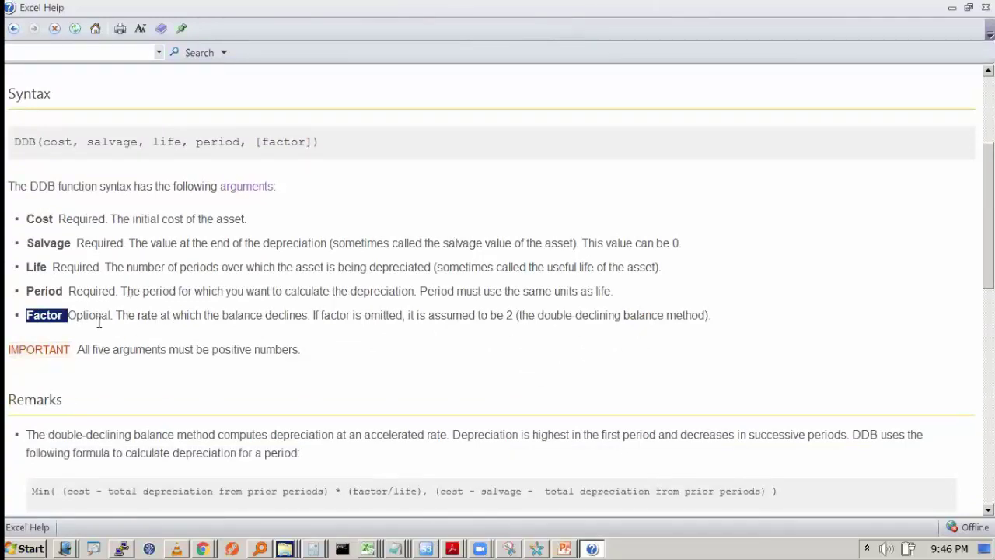
double_click(98, 319)
left_click_drag(409, 315, 513, 312)
left_click(513, 315)
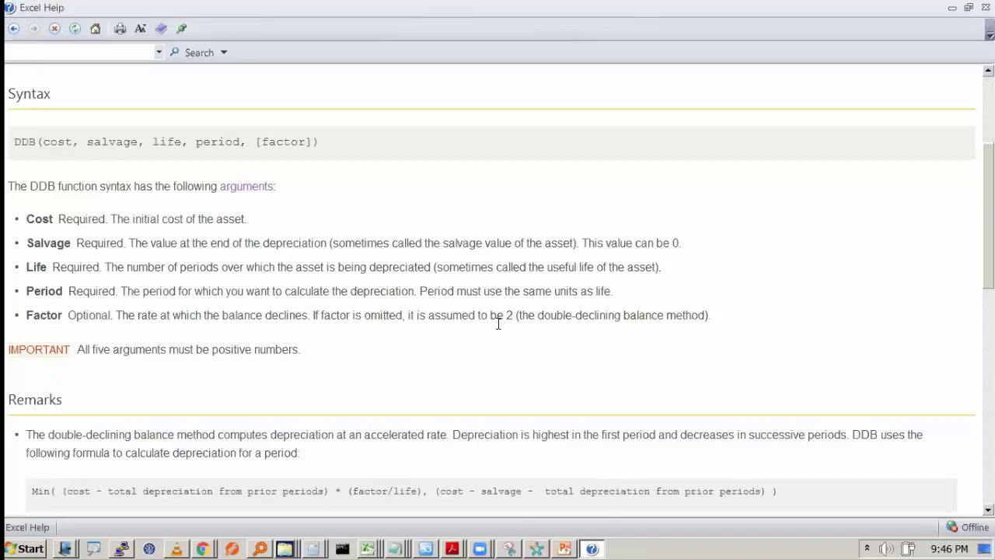
key("alt+Tab")
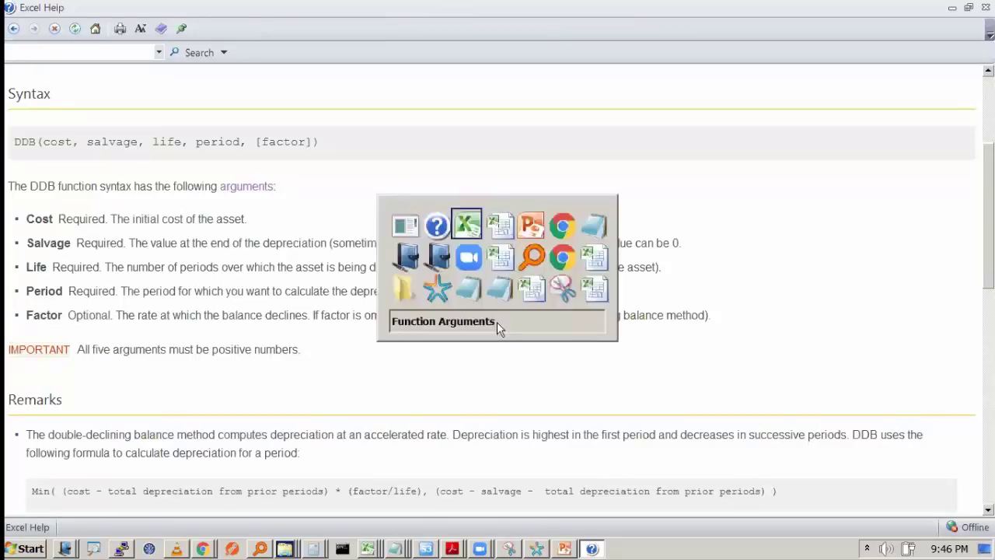
Cancel Function Arguments and inspect F8's DDB arguments $B$2, $B$3, $B$4 and A8
left_click(849, 407)
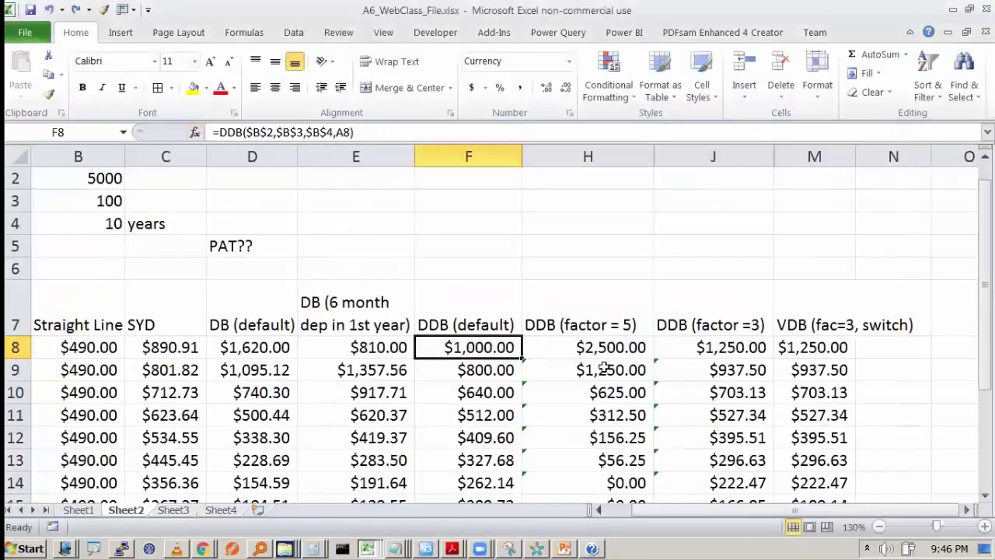
scroll(603, 370, "down", 1)
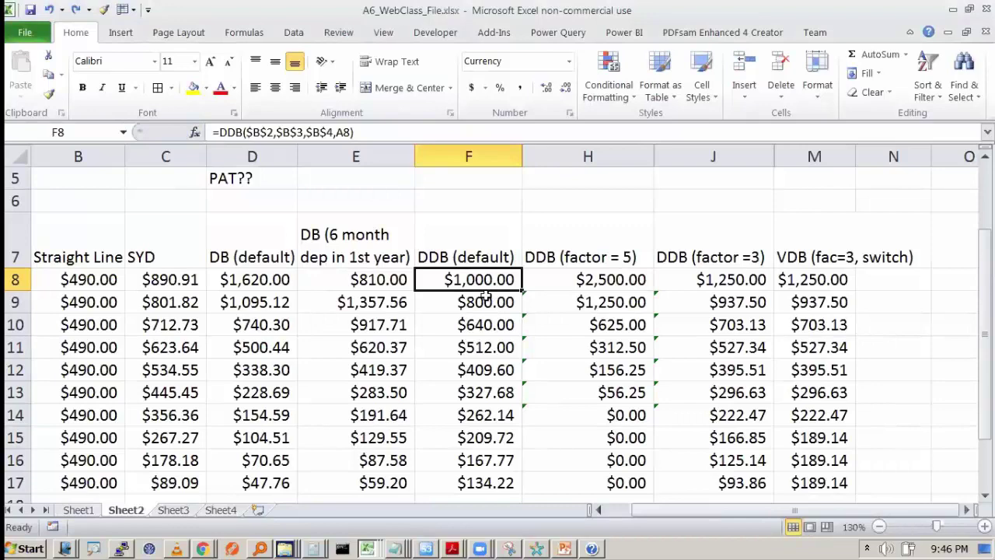
left_click(477, 248)
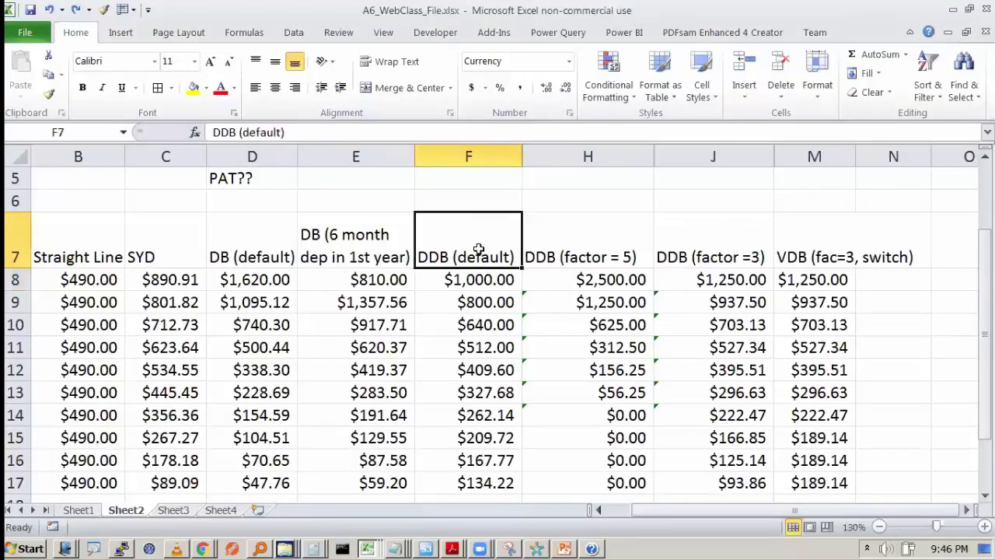
left_click(471, 278)
double_click(473, 280)
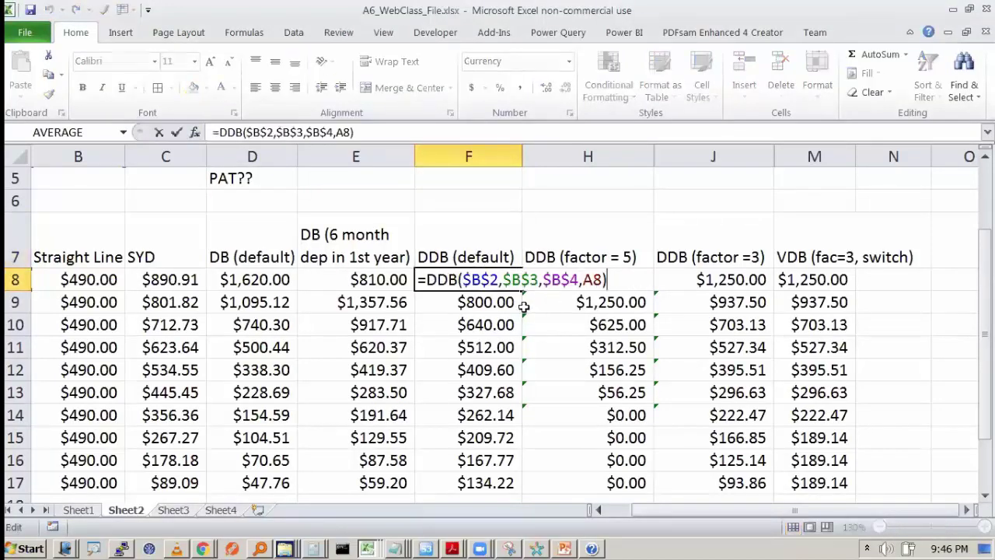
scroll(473, 288, "up", 2)
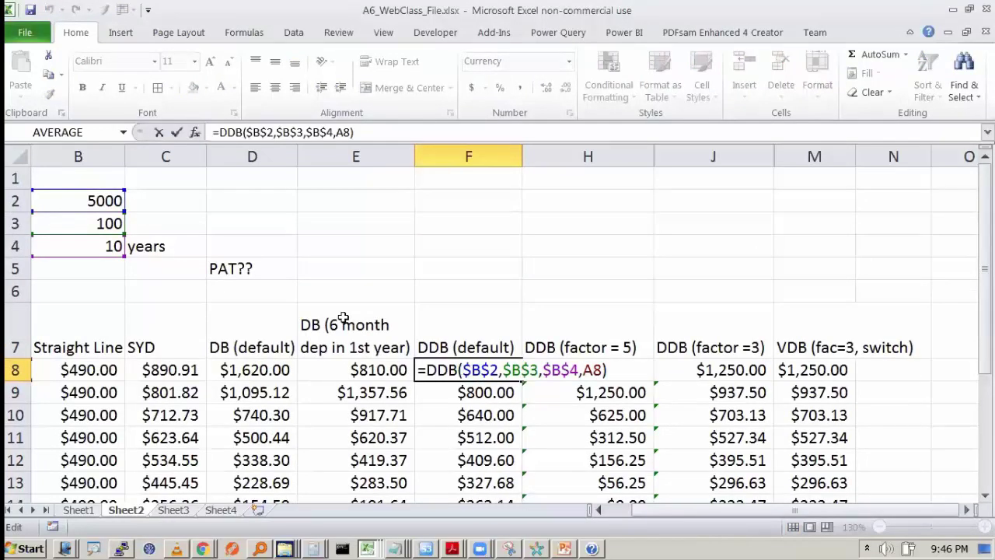
left_click(259, 132)
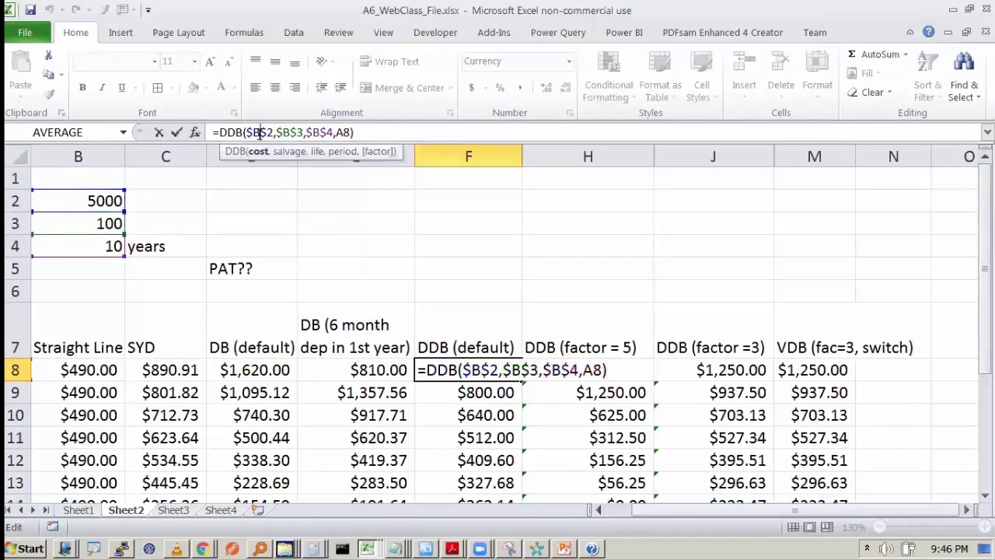
left_click(286, 132)
left_click(311, 132)
left_click(348, 132)
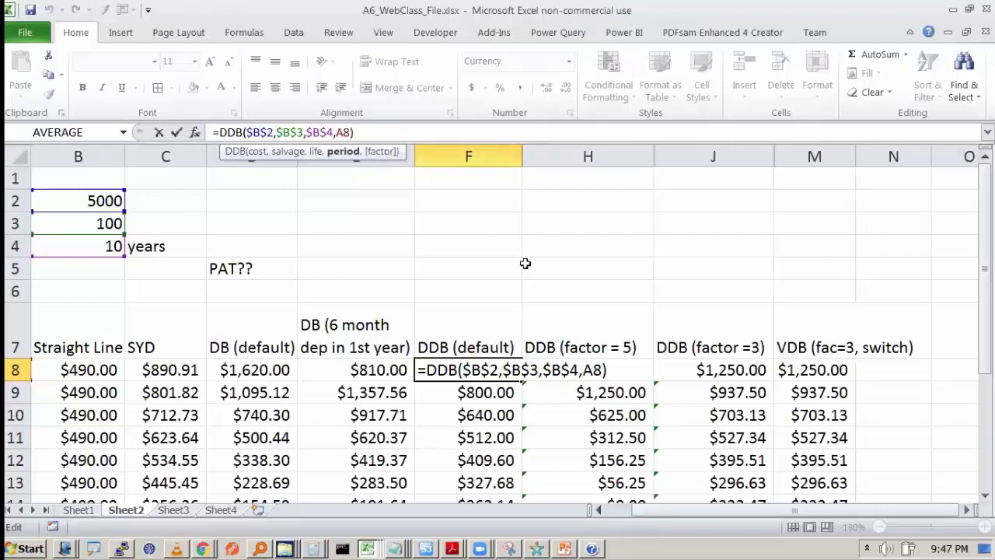
left_click(484, 378)
Append factor 2 to F8's formula, making it =DDB($B$2,$B$3,$B$4,A8,2)
left_click(352, 133)
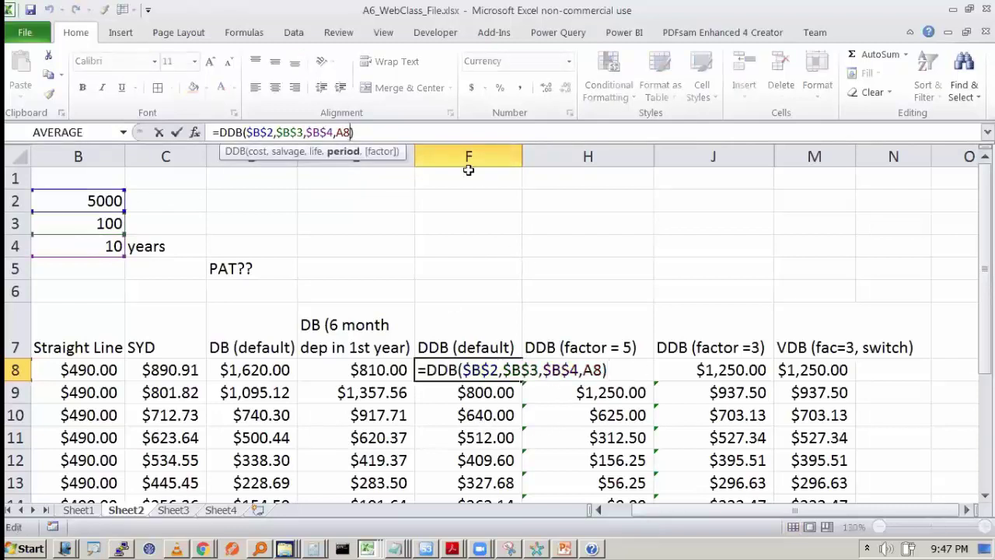
type(",2")
key("Return")
Review the DDB values F8:F17 and confirm F8's formula ends with factor 2
left_click(480, 370)
scroll(525, 321, "down", 1)
key("ctrl+shift+Down")
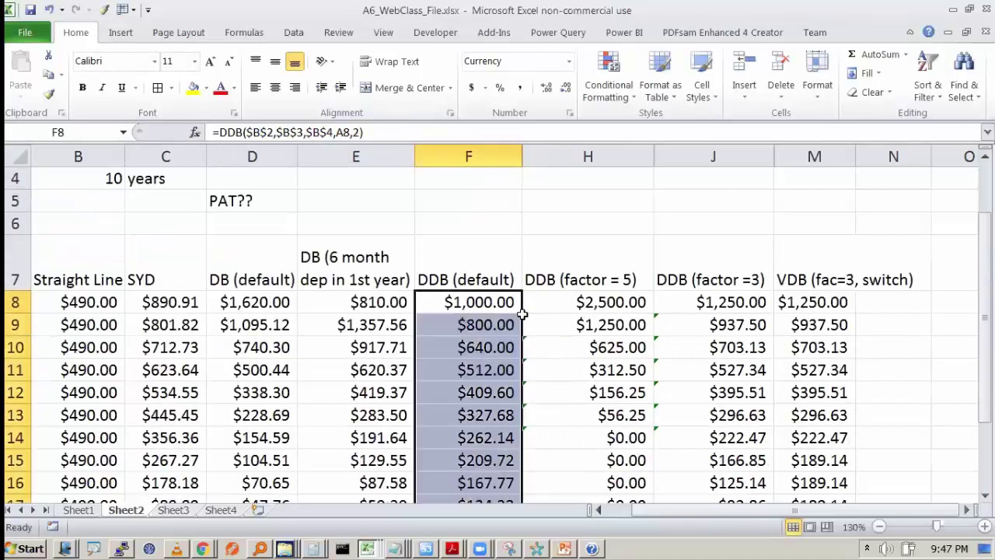
scroll(478, 244, "up", 2)
double_click(483, 301)
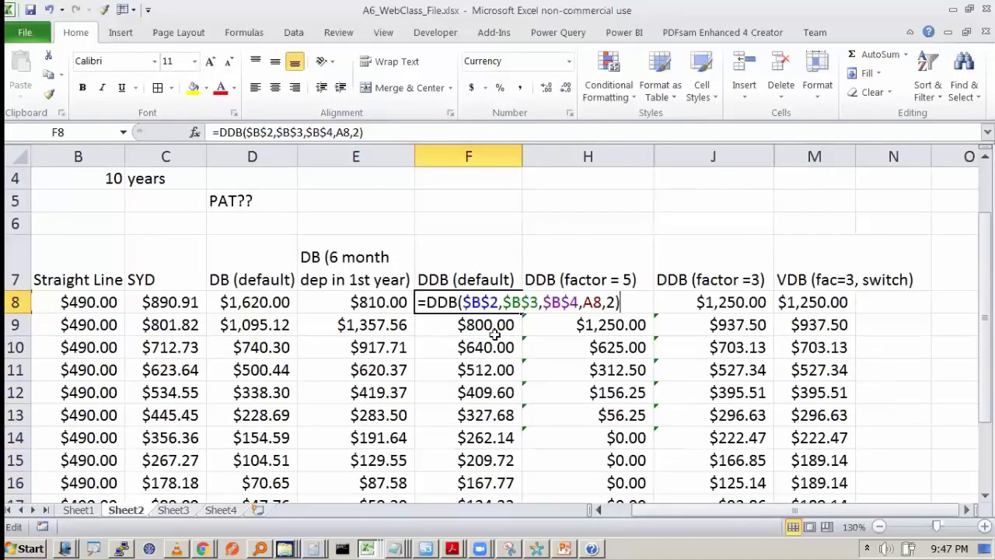
double_click(610, 301)
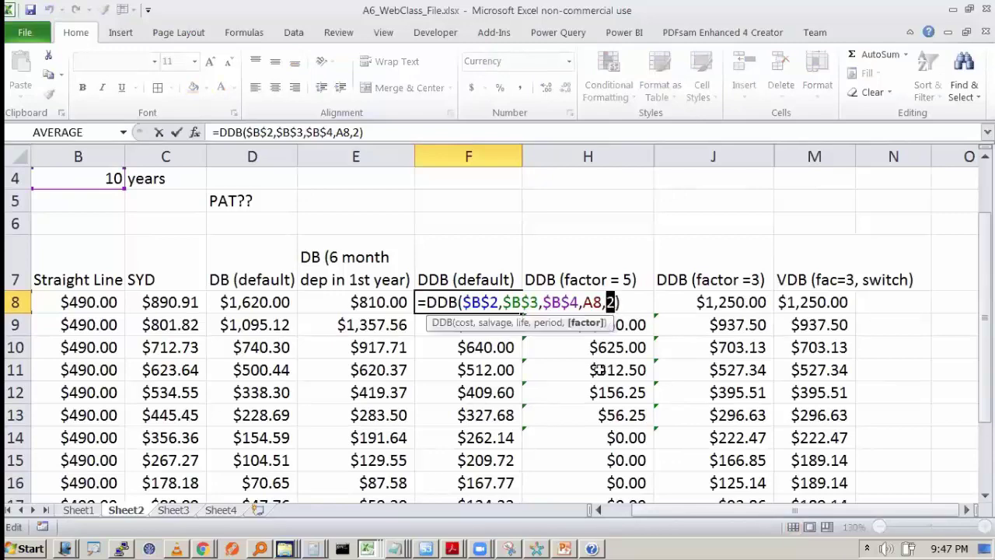
key("Escape")
left_click(471, 327)
key("Up")
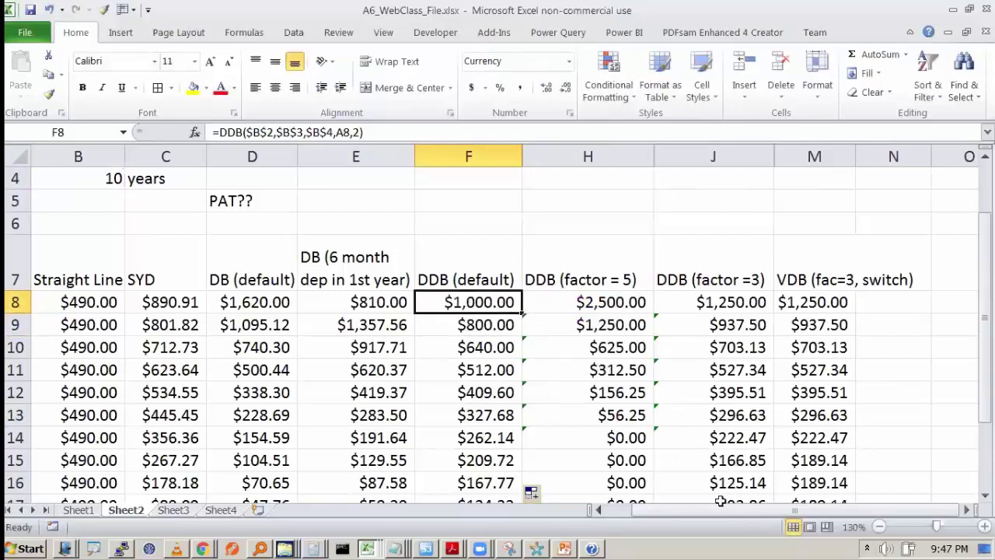
left_click(878, 526)
scroll(585, 411, "down", 1)
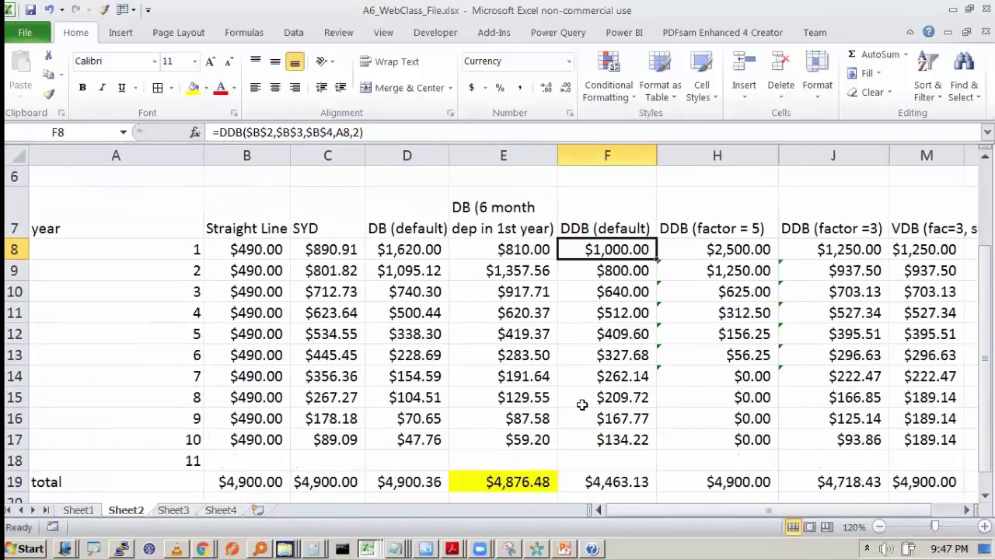
scroll(611, 380, "up", 1)
left_click(636, 335)
left_click(625, 313)
left_click(620, 333)
left_click(622, 313)
left_click(621, 334)
left_click(621, 314)
left_click(620, 334)
left_click(619, 315)
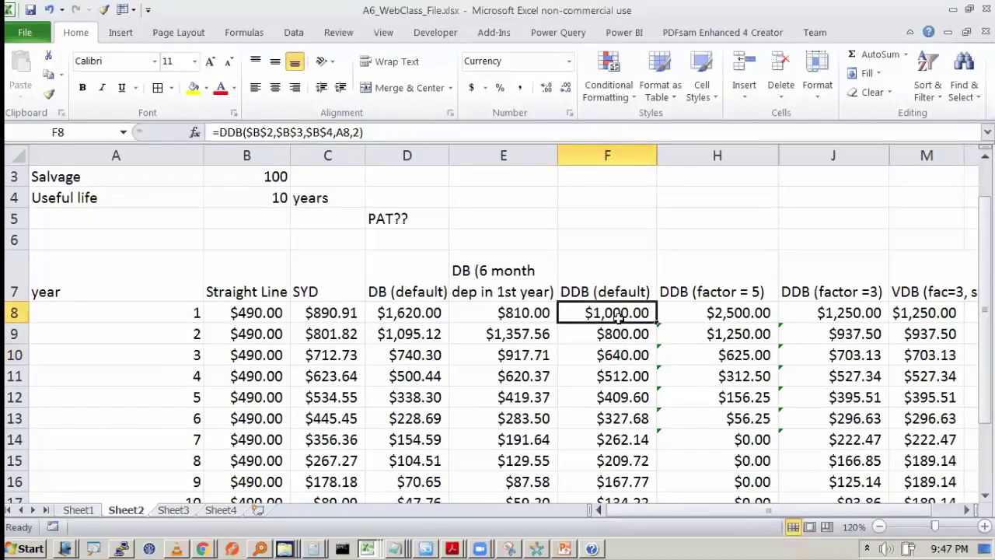
left_click(619, 334)
left_click(622, 319)
left_click(619, 333)
left_click(620, 314)
left_click(619, 334)
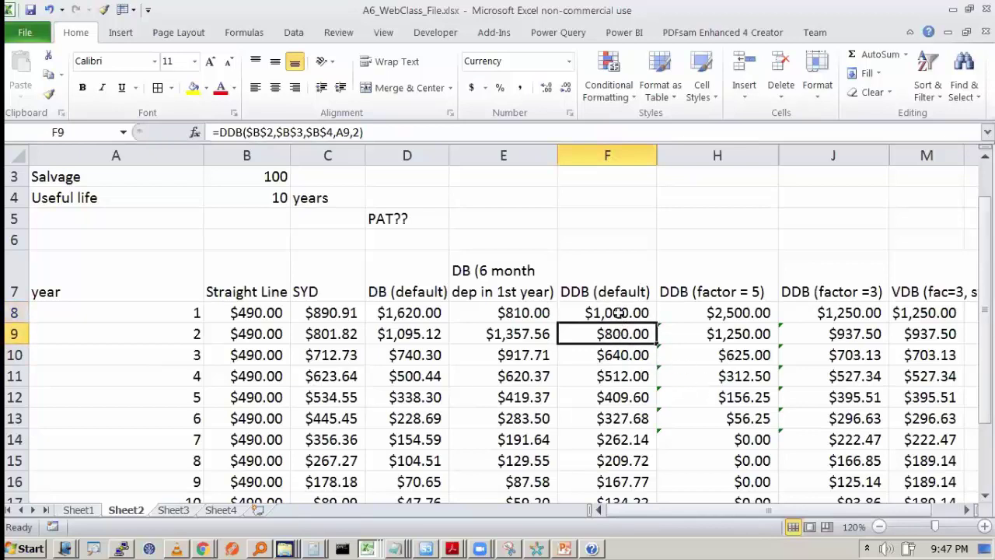
left_click(618, 312)
left_click(613, 340)
left_click_drag(612, 340, 613, 354)
left_click(614, 354)
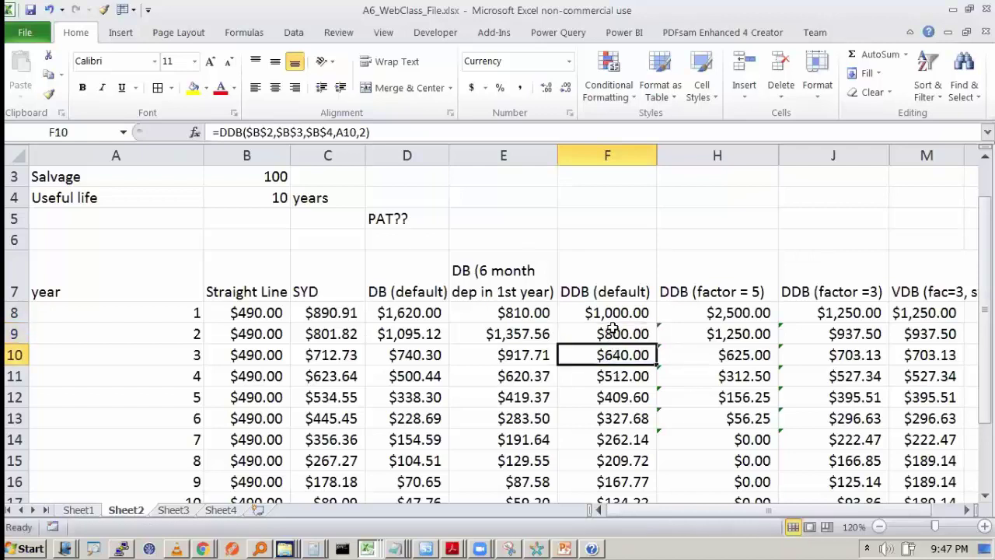
left_click(611, 316)
left_click(610, 356)
key("Up")
Enter the year-2/year-1 ratio =F9/F8 in F4, giving 0.8
left_click(633, 198)
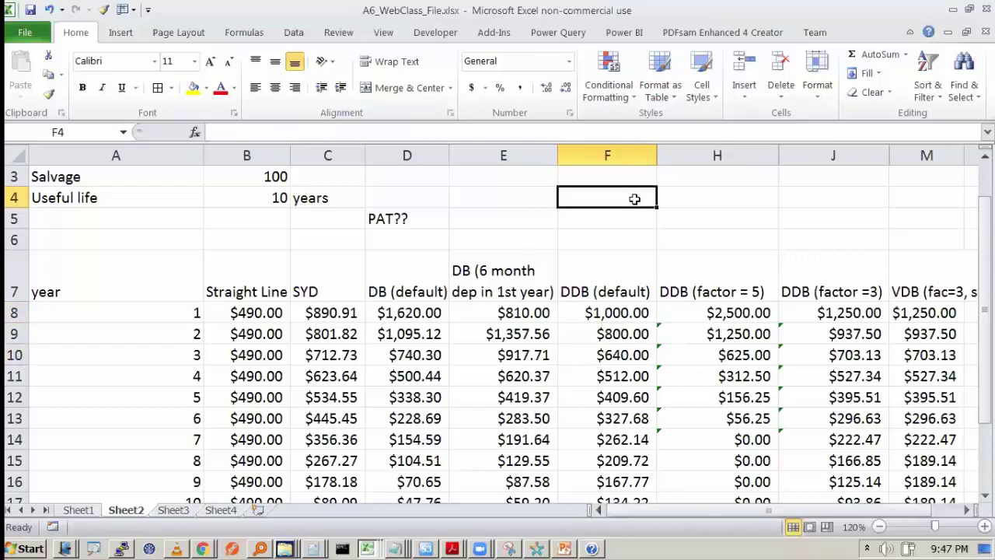
type("=")
left_click(624, 330)
type("/")
left_click(626, 314)
key("Tab")
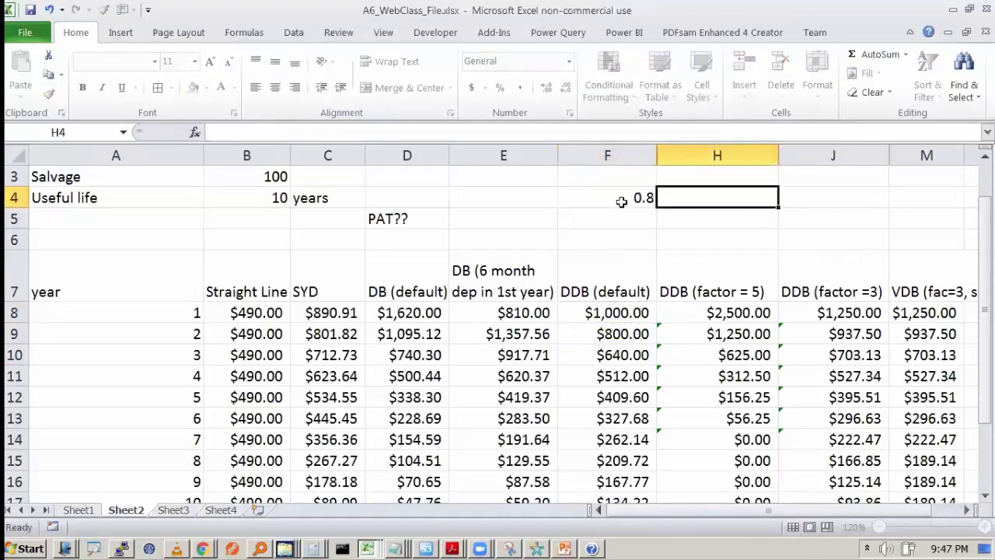
Discard an entry in H4, fill F4's ratio down to F5, and check the factor-5 amounts
type("=1")
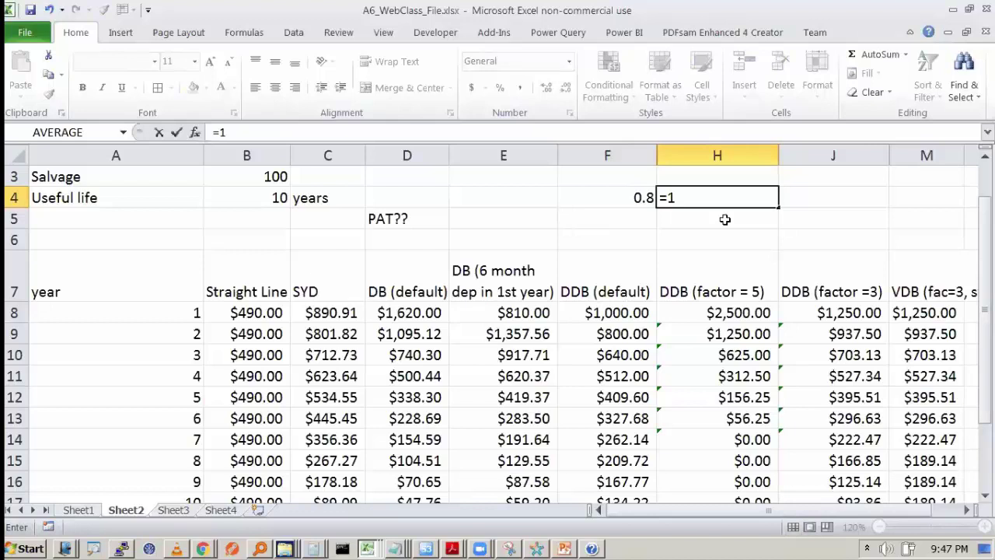
key("Escape")
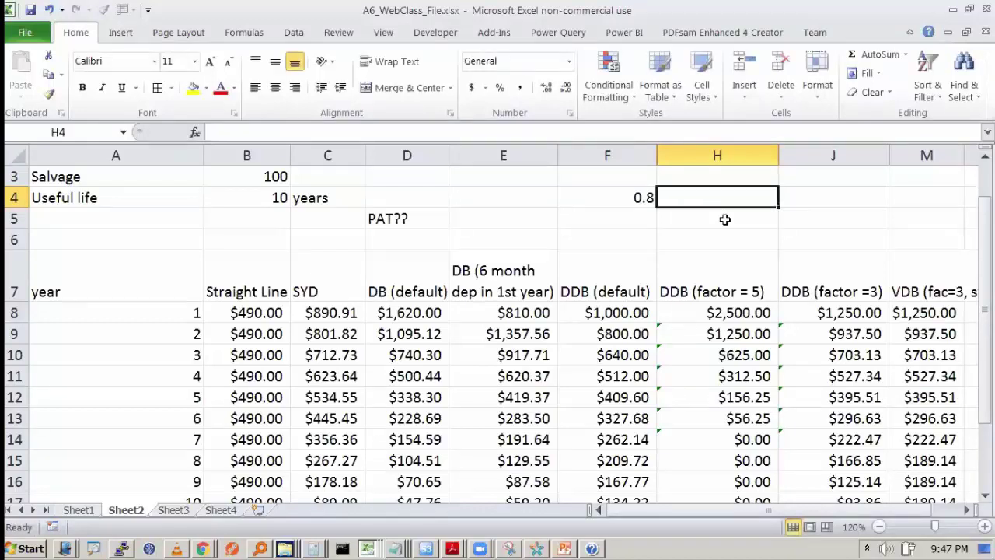
key("Left")
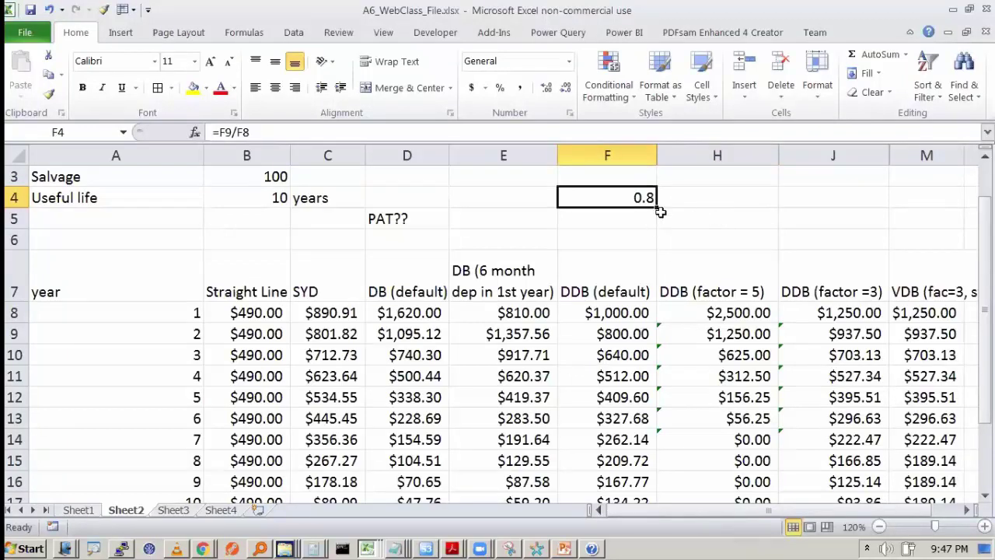
mouse_move(656, 209)
left_mouse_down()
mouse_move(642, 196)
mouse_move(657, 219)
left_mouse_up()
left_click(653, 172)
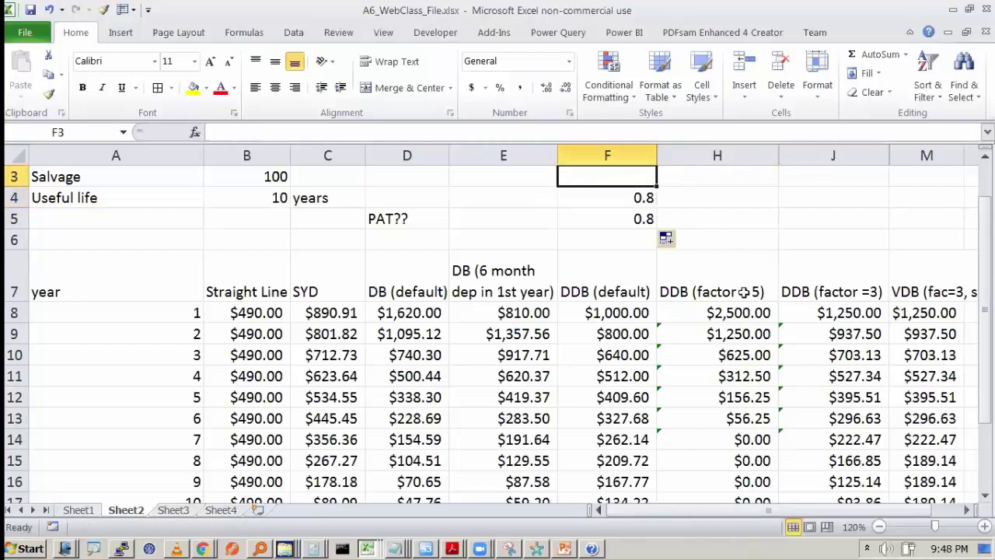
left_click(746, 326)
left_click(745, 311)
left_click(742, 334)
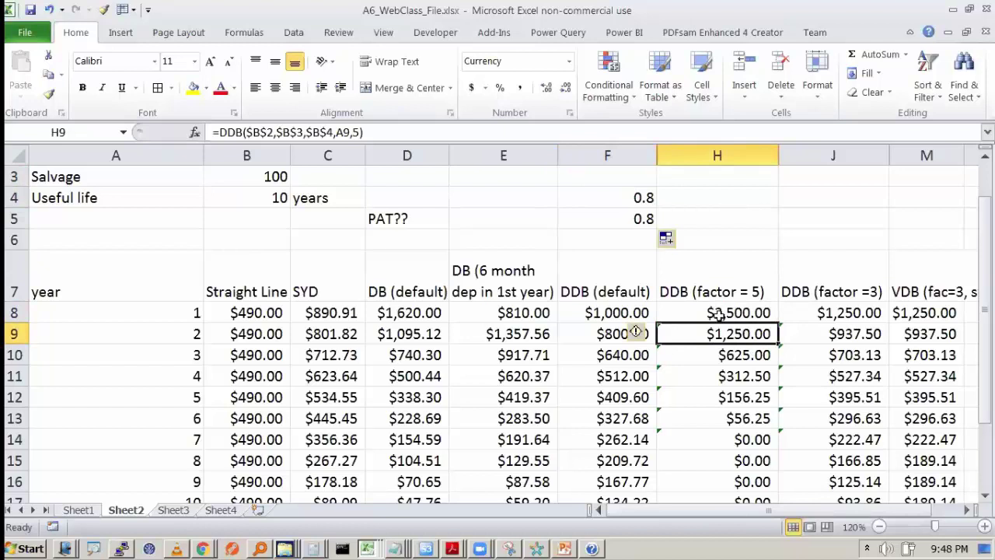
Copy the ratio formula into H4 and J4, giving 0.5 and 0.75
left_click(631, 200)
key("ctrl+c")
left_click(705, 189)
key("ctrl+v")
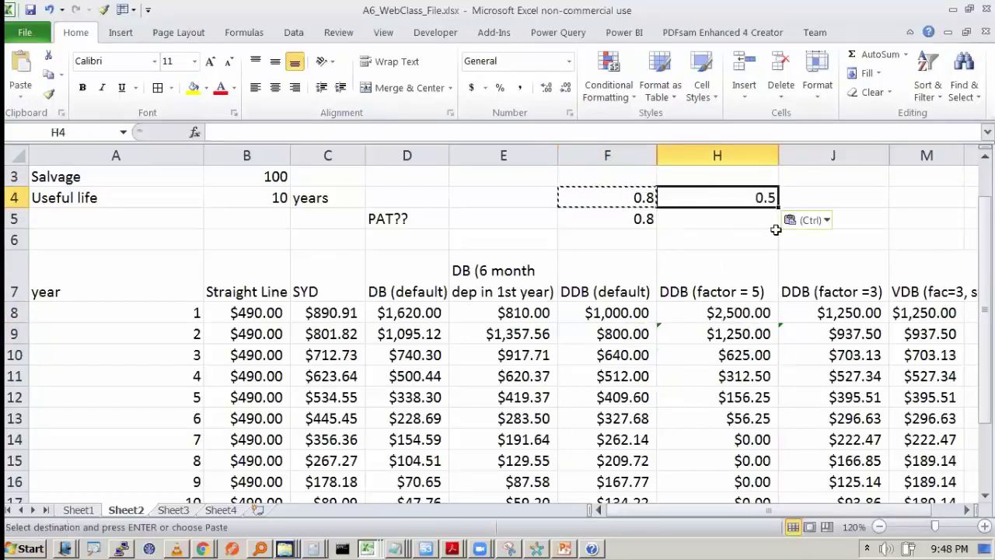
key("ctrl+c")
left_click(829, 194)
key("ctrl+v")
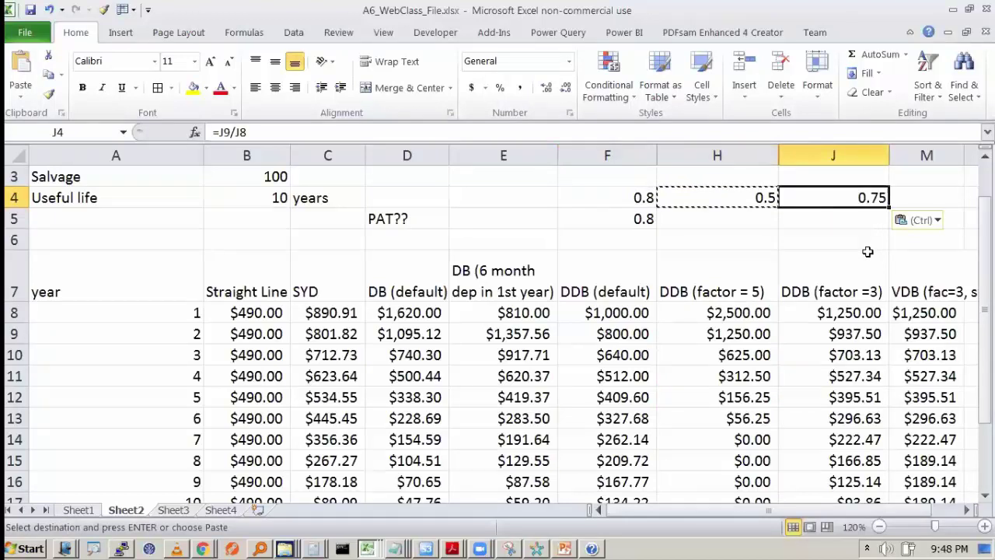
Inspect the factor in J8's factor-3 DDB formula without changing it
left_click(853, 313)
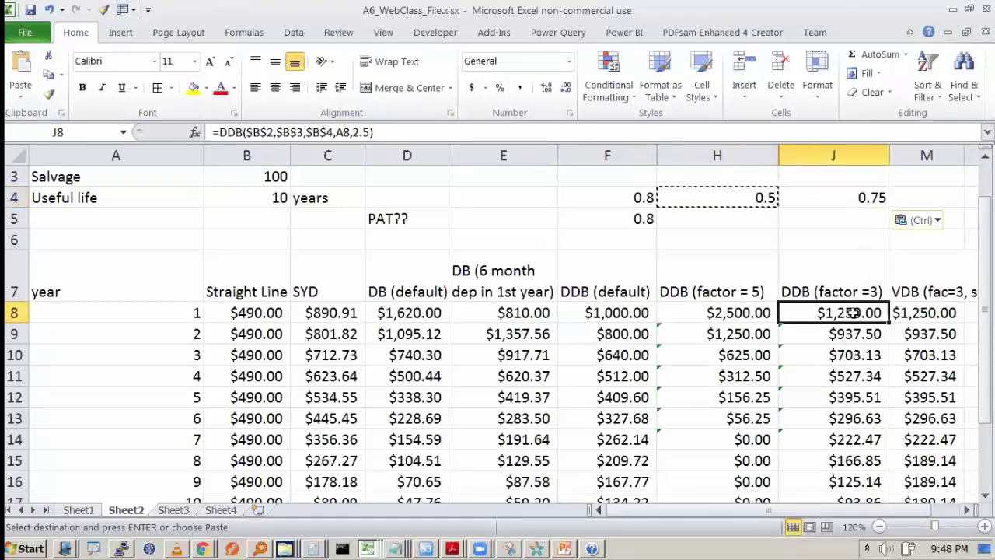
key("F2")
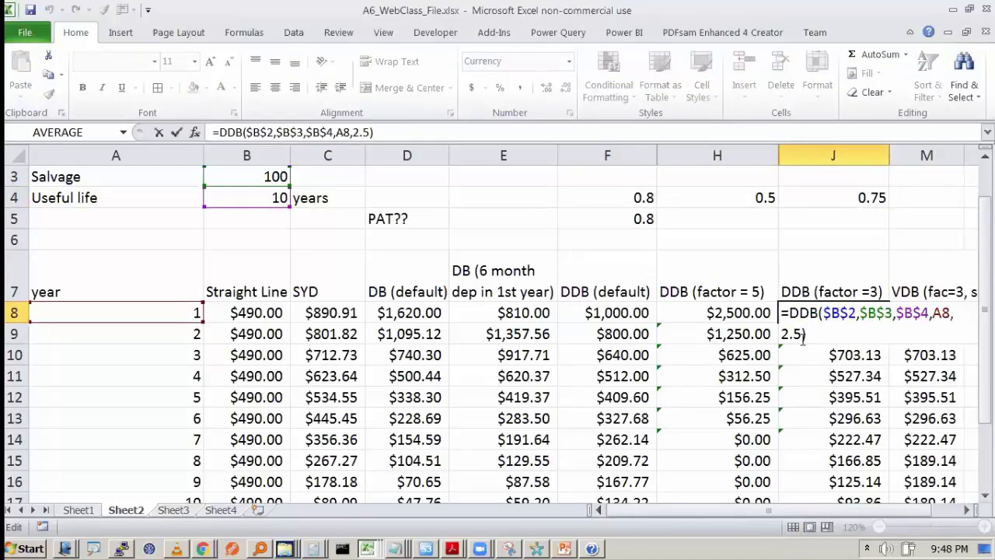
left_click_drag(805, 333, 781, 313)
left_click(805, 334)
key("Escape")
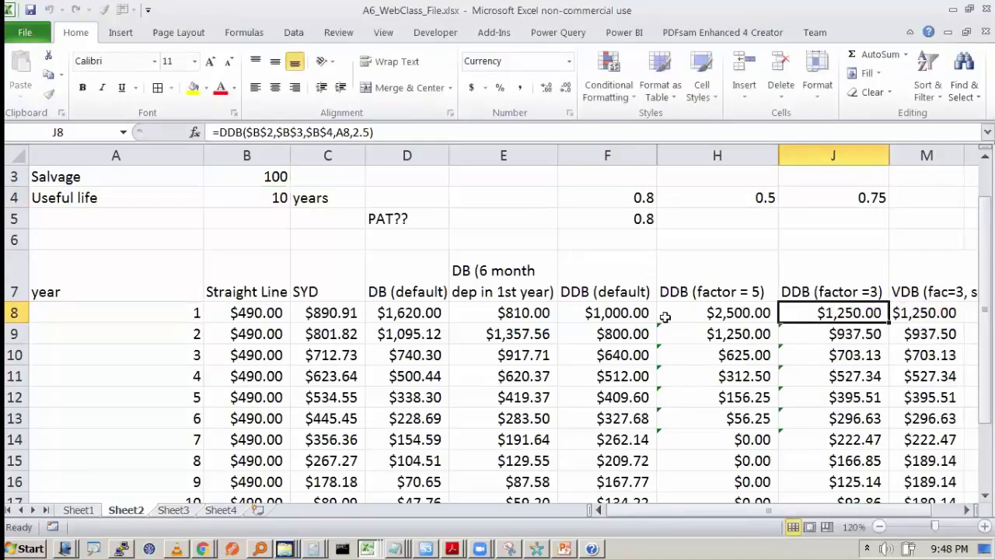
left_click(646, 312)
left_click(616, 179)
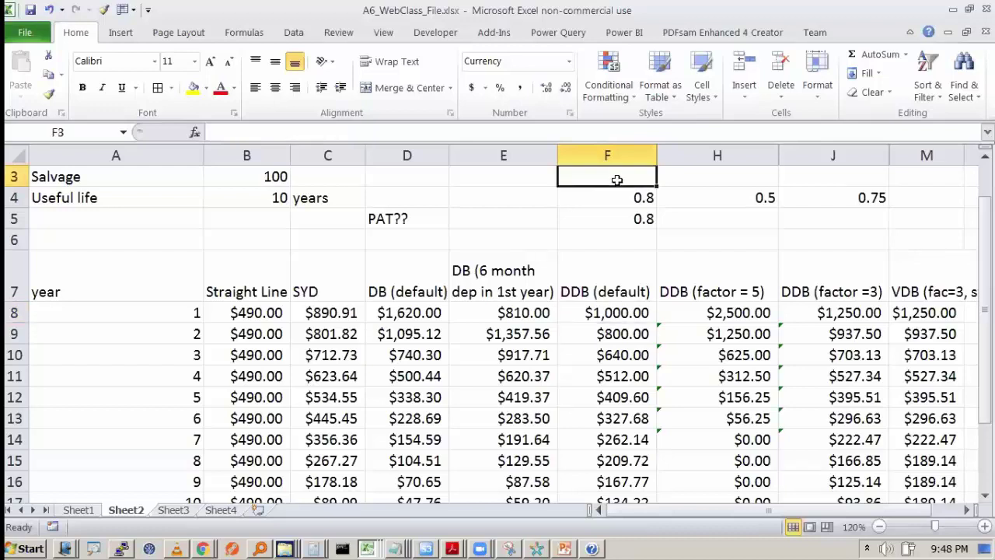
Type =1-2/10 into F3 for 0.8, and review its factor 2 without changing it
type("=1-")
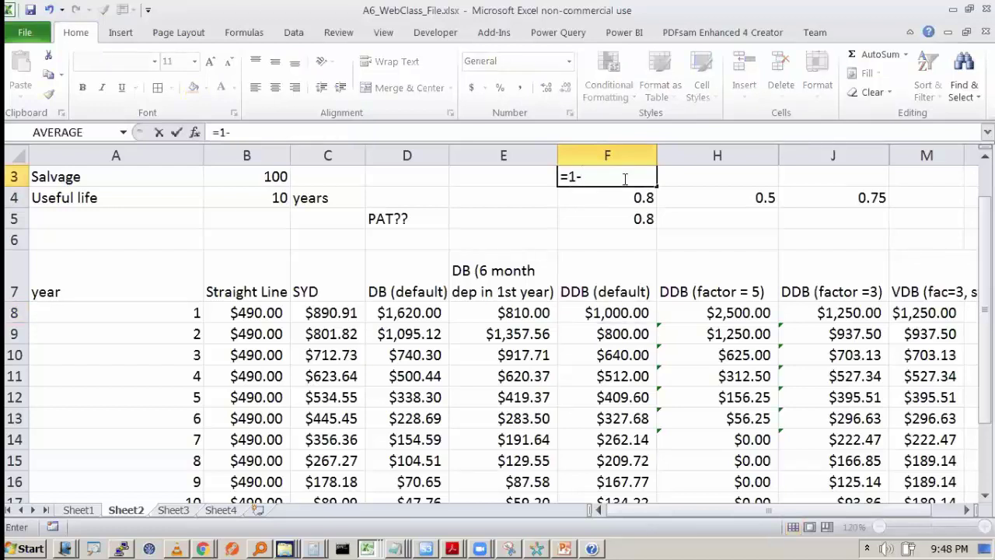
type("2/10")
key("Return")
double_click(627, 177)
left_click_drag(583, 177, 591, 176)
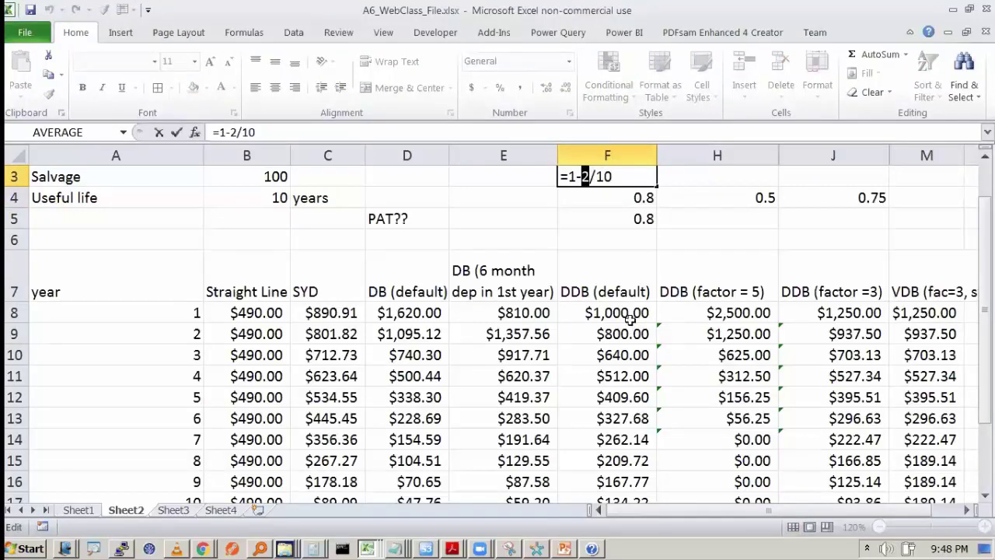
key("Right")
key("ctrl+Return")
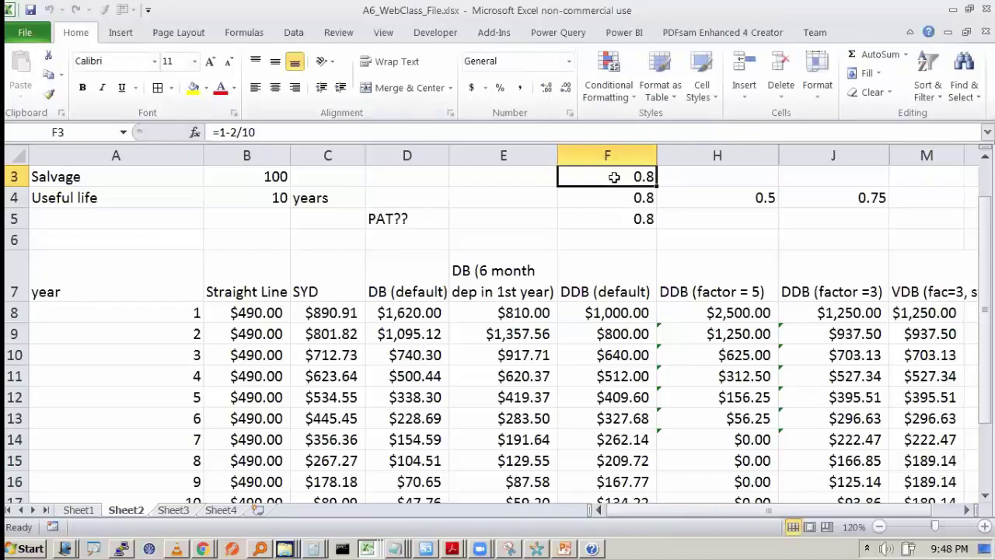
left_click(616, 355)
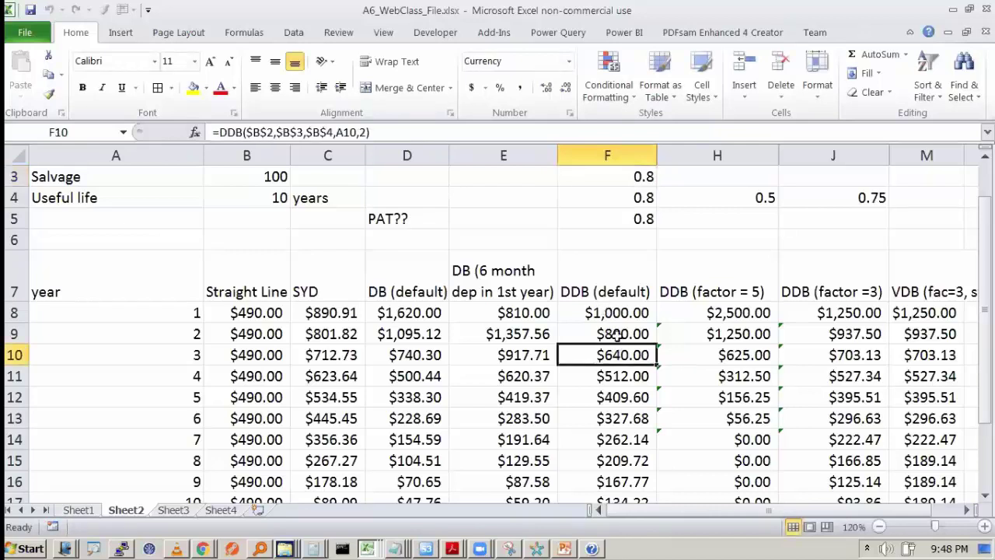
left_click_drag(654, 304, 673, 326)
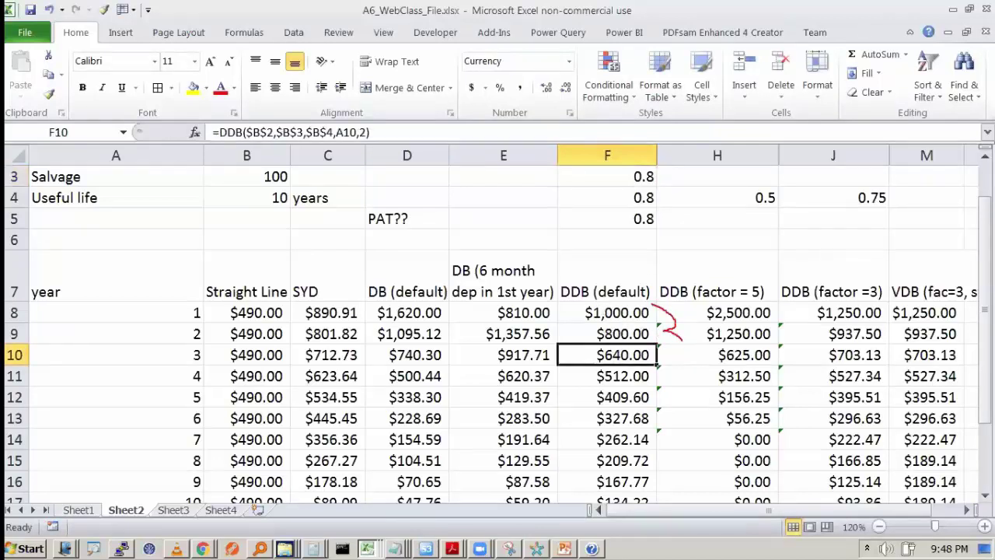
left_click_drag(694, 376, 690, 430)
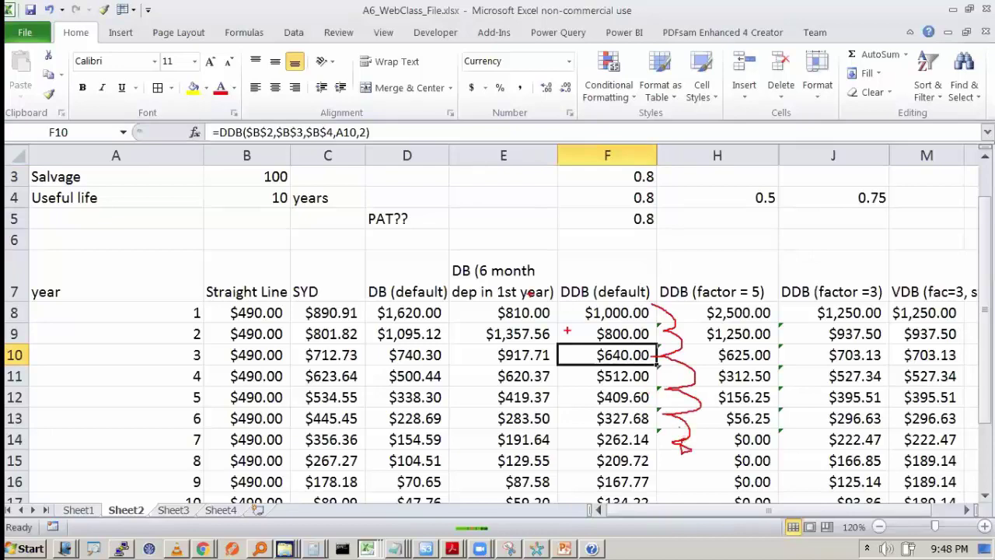
key("Escape")
scroll(643, 322, "down", 2)
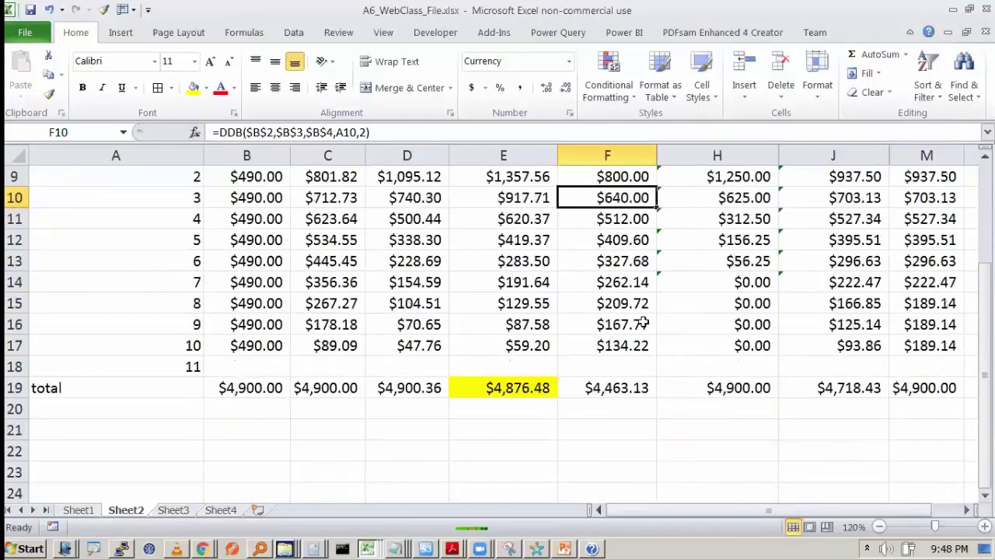
scroll(643, 322, "up", 1)
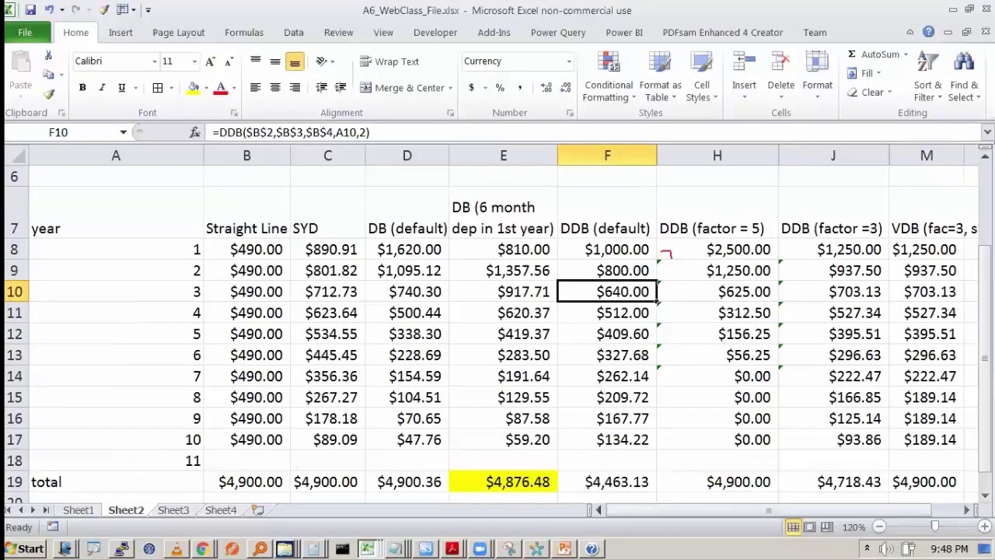
key("Escape")
left_click_drag(620, 247, 612, 439)
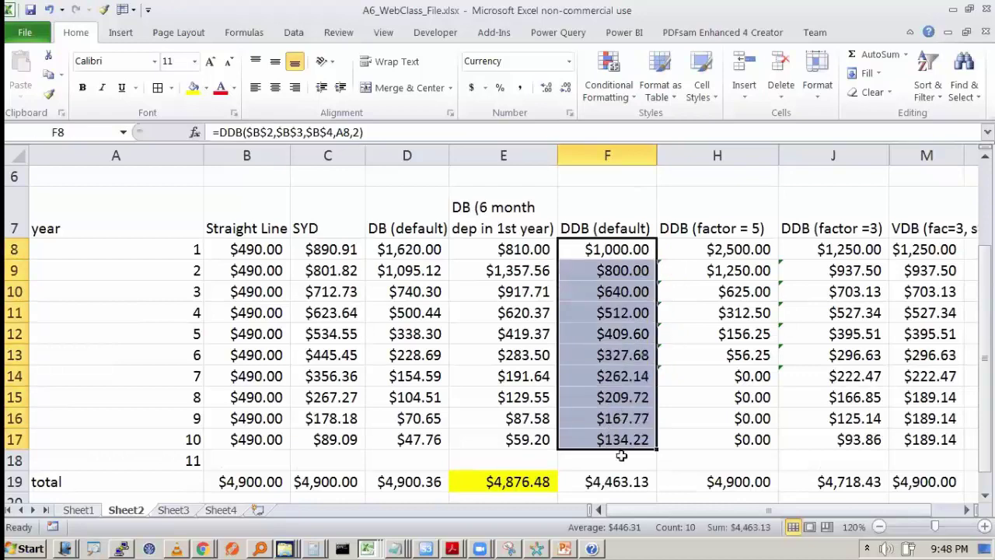
double_click(611, 482)
key("Escape")
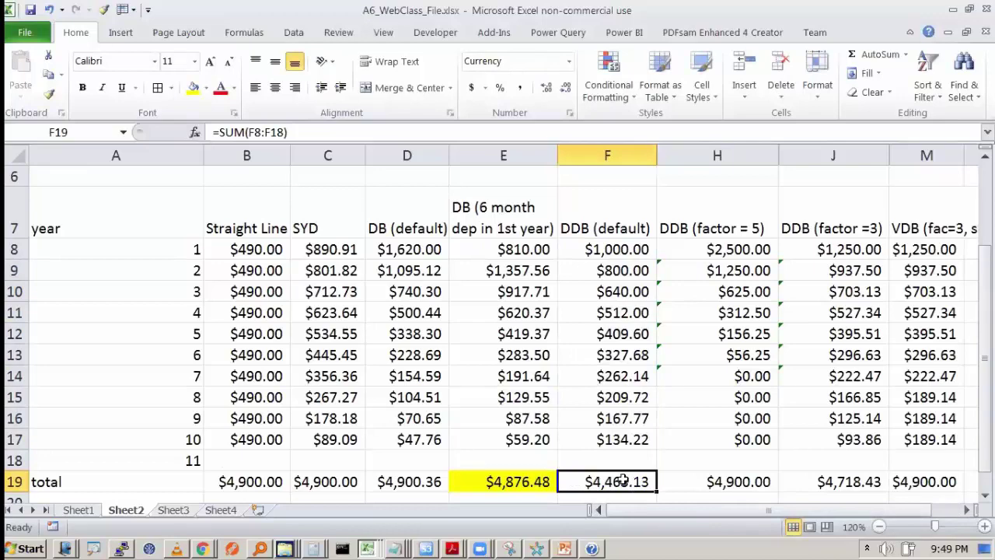
left_click(608, 250)
scroll(603, 246, "up", 2)
scroll(637, 311, "down", 2)
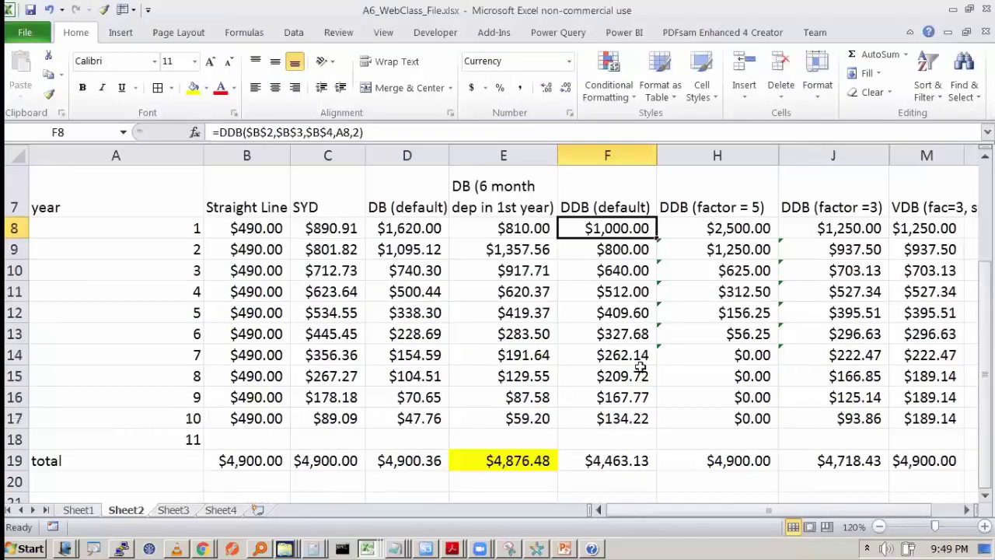
left_click(627, 458)
scroll(628, 412, "up", 2)
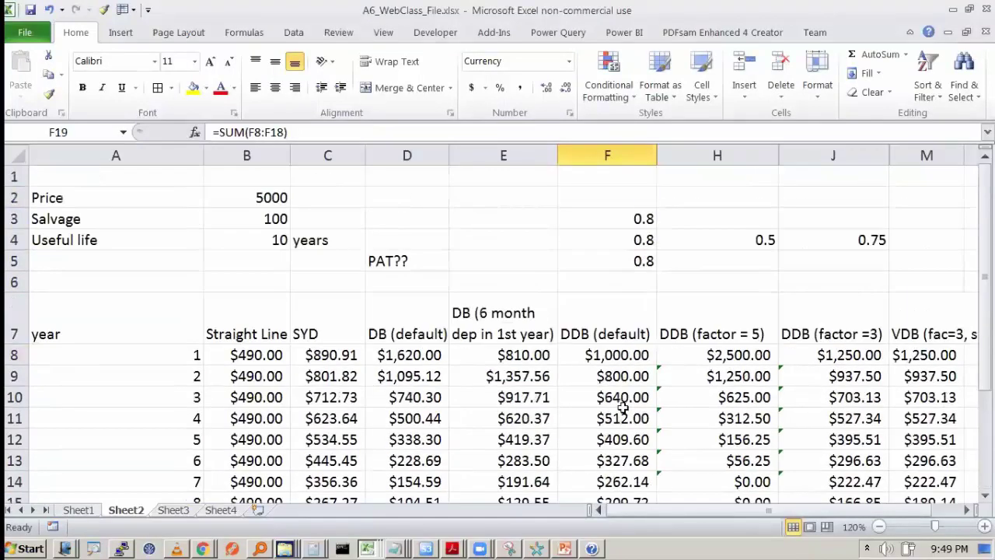
scroll(273, 218, "down", 1)
scroll(273, 218, "up", 1)
left_click(273, 219)
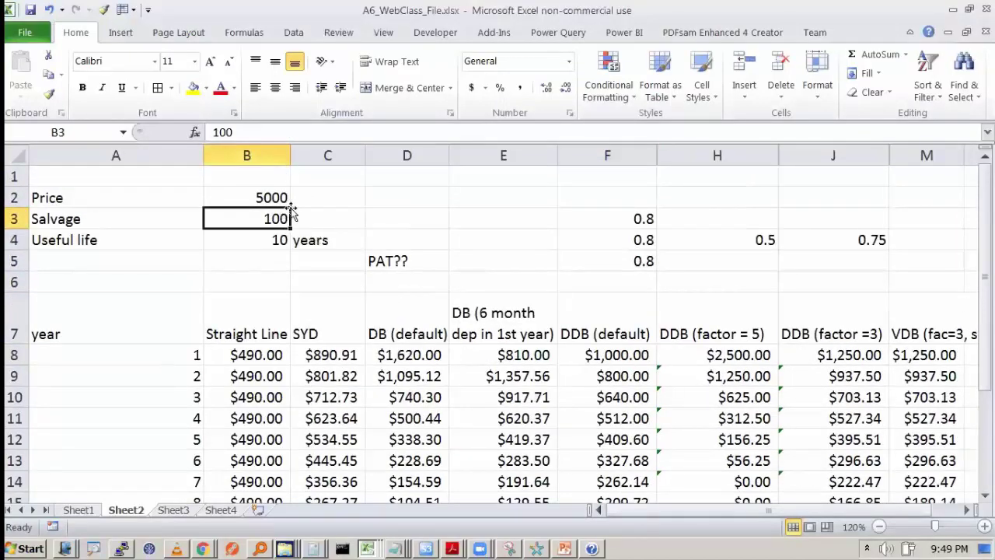
key("F2")
type("0")
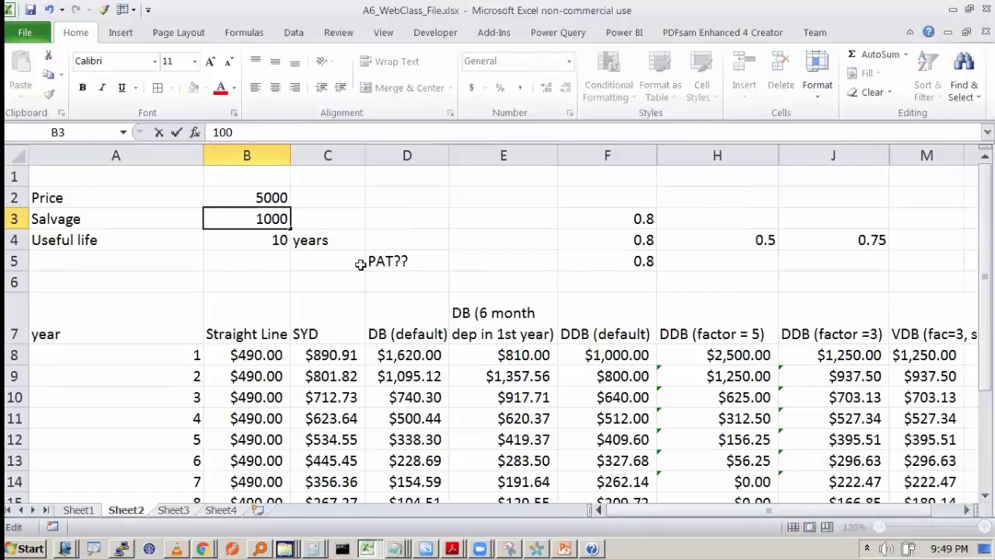
key("Return")
scroll(389, 278, "down", 2)
left_click(628, 461)
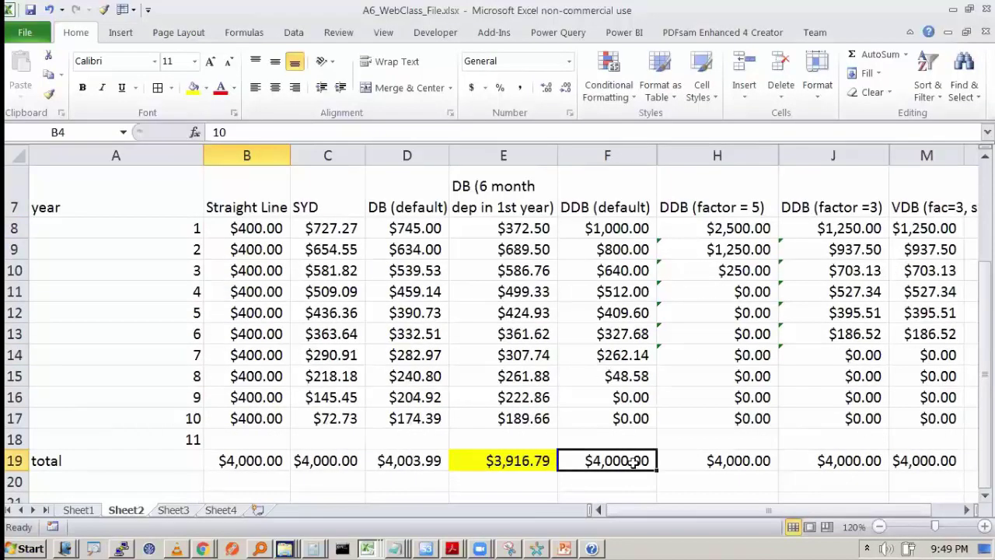
left_click_drag(631, 393, 632, 418)
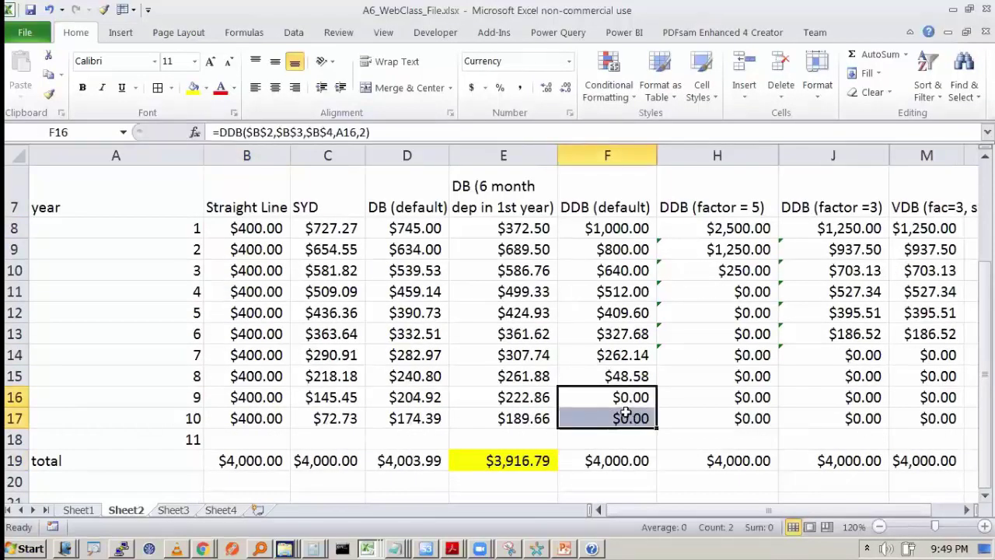
scroll(604, 401, "up", 1)
scroll(372, 232, "up", 1)
left_click(250, 223)
type("100")
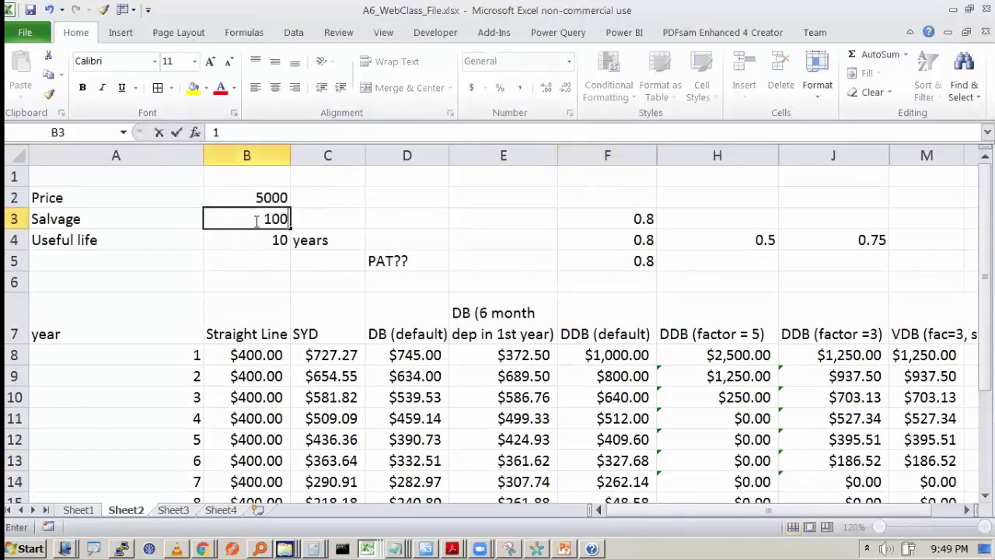
key("Return")
left_click(607, 188)
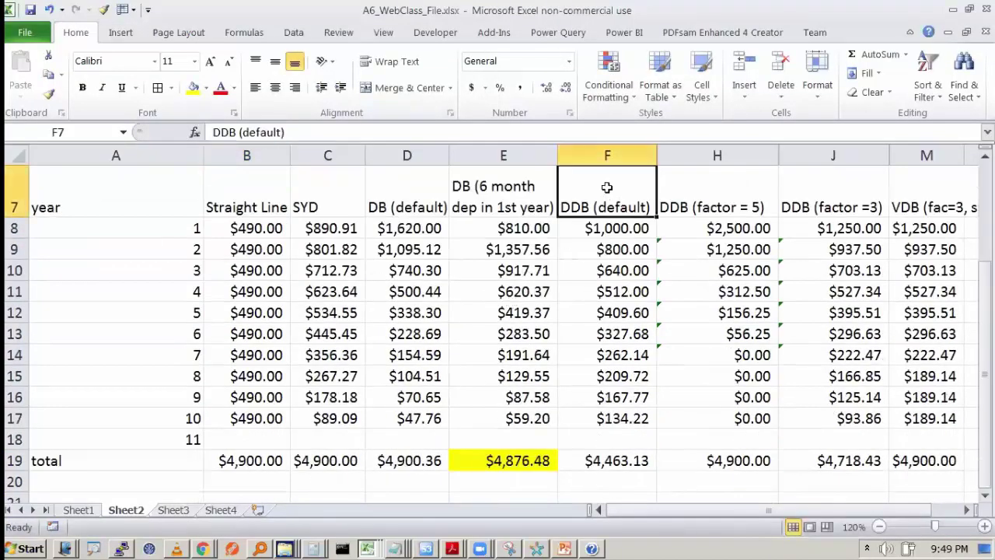
left_click_drag(606, 227, 614, 420)
left_click(610, 463)
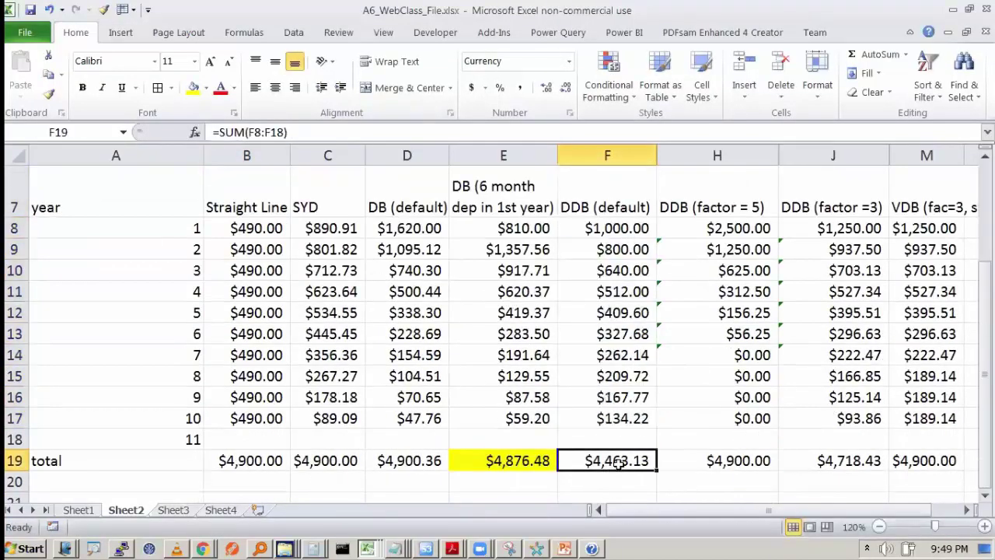
scroll(573, 410, "up", 2)
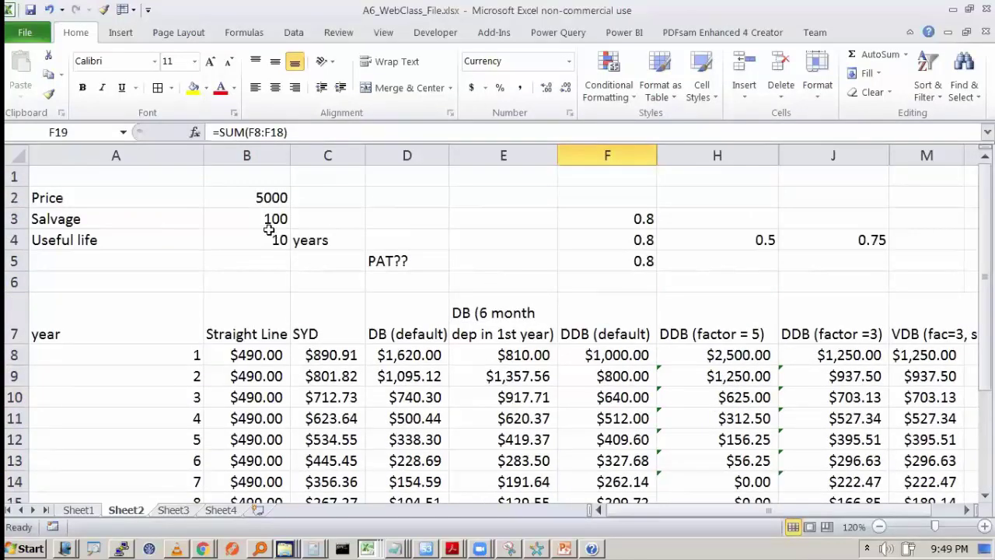
left_click(279, 221)
type("500")
key("Return")
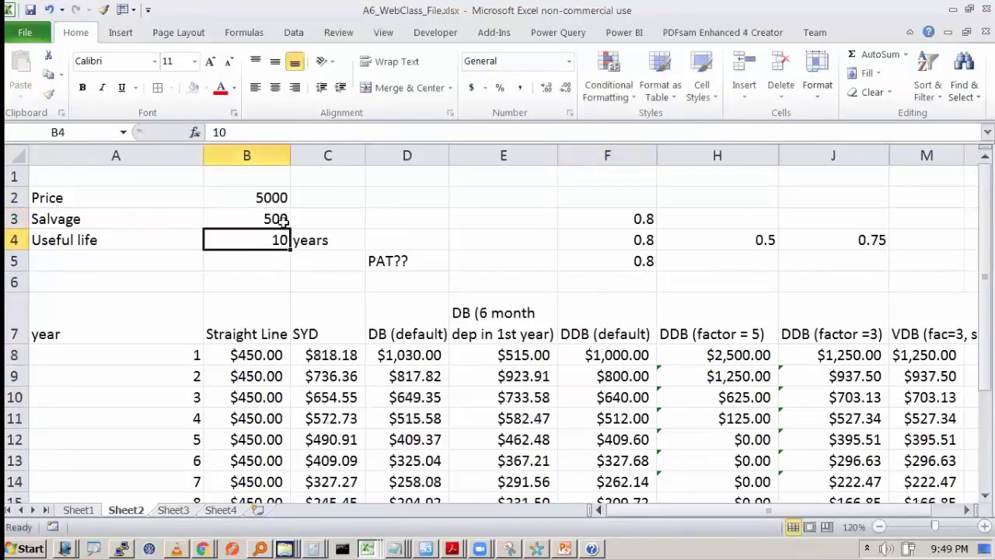
scroll(573, 386, "down", 2)
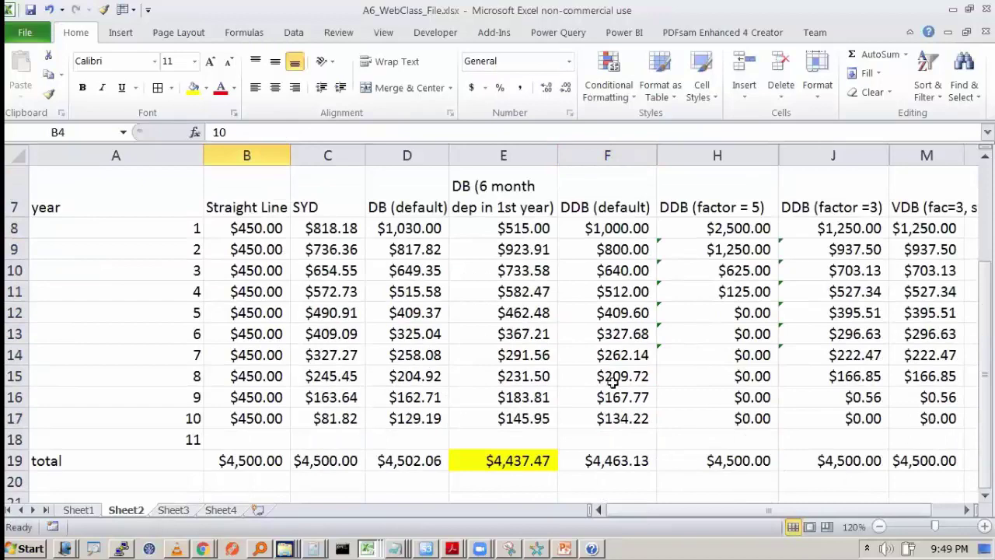
scroll(606, 365, "up", 2)
left_click(280, 221)
type("1000")
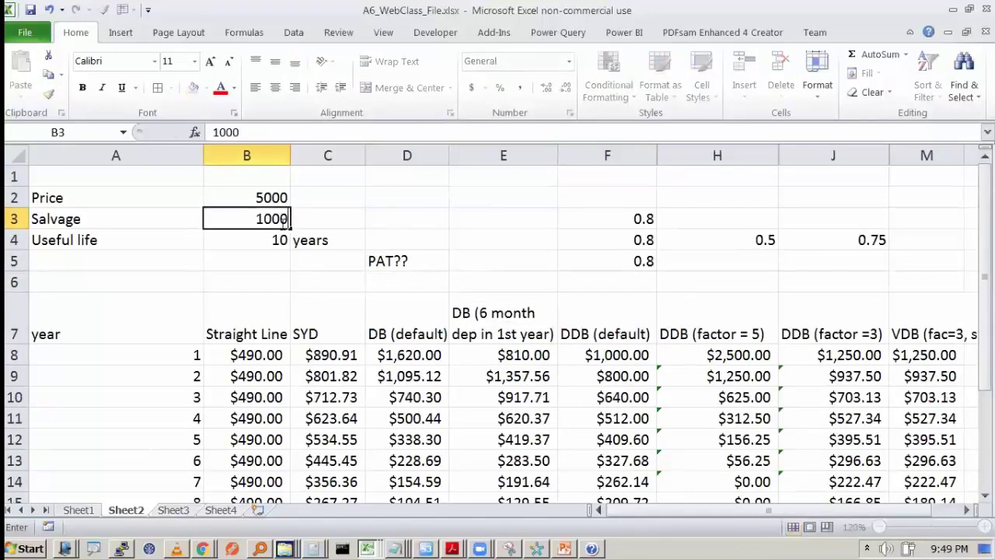
key("Return")
scroll(596, 289, "down", 3)
scroll(645, 244, "up", 1)
left_click_drag(619, 233, 616, 350)
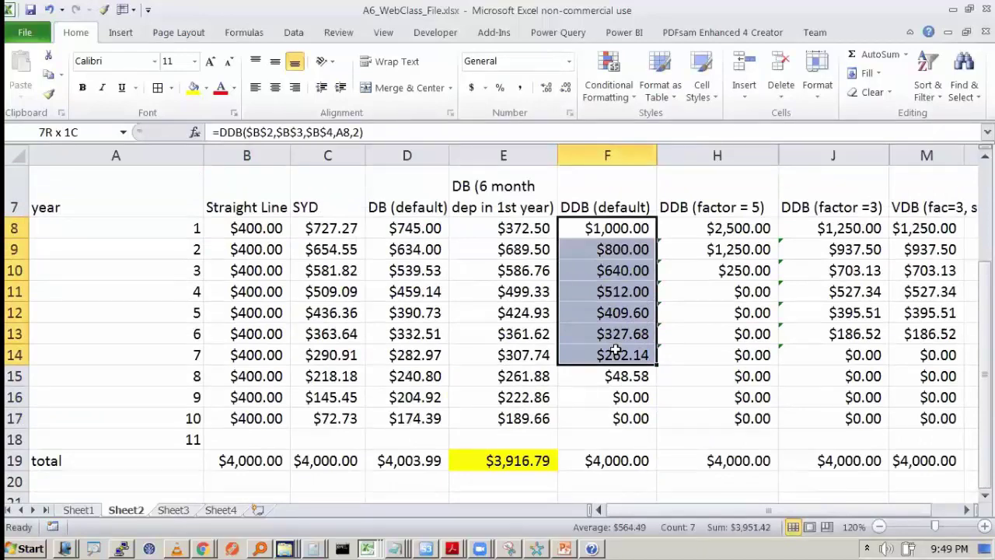
key("ctrl+z")
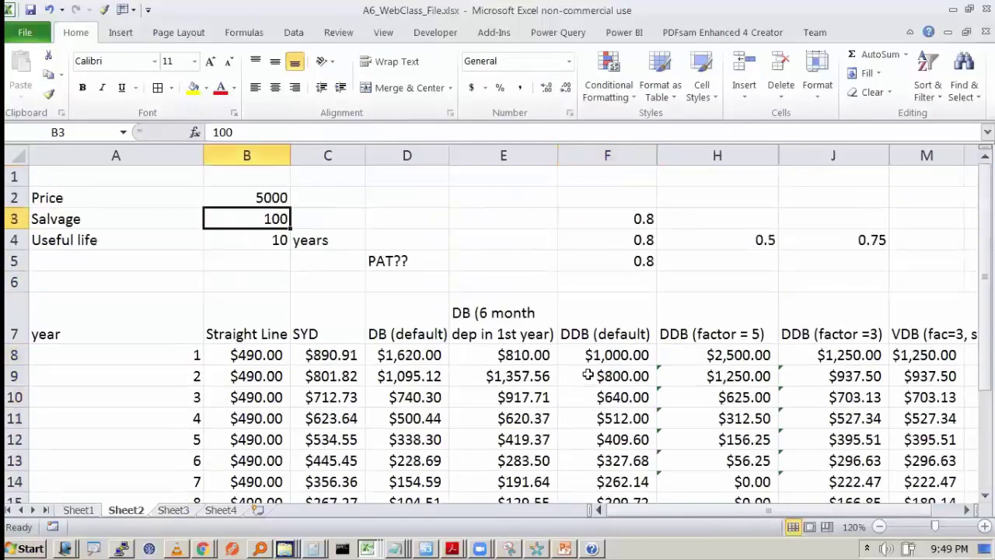
Inspect the factor arguments in the year-1 DDB formulas F8 and H8 without editing them
left_click(622, 355)
double_click(618, 355)
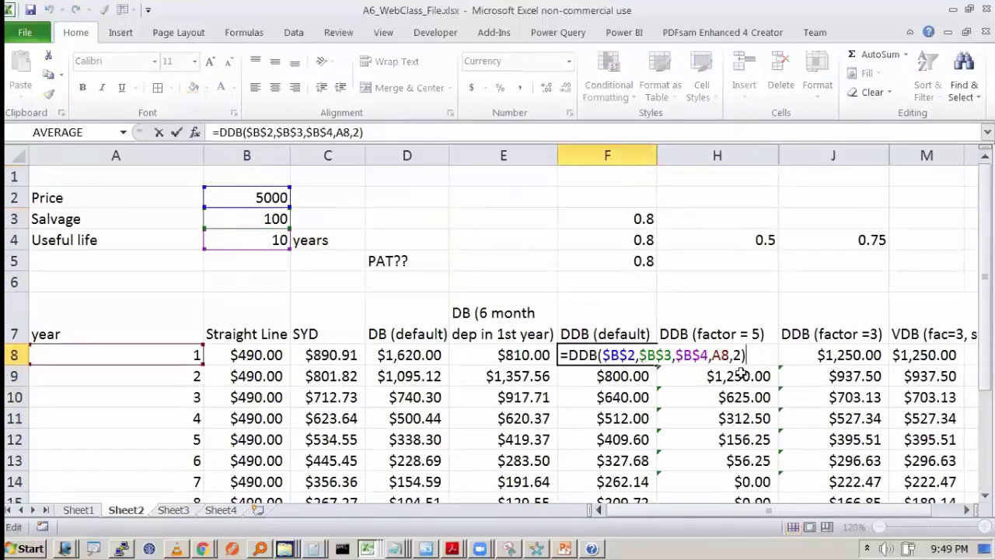
double_click(736, 354)
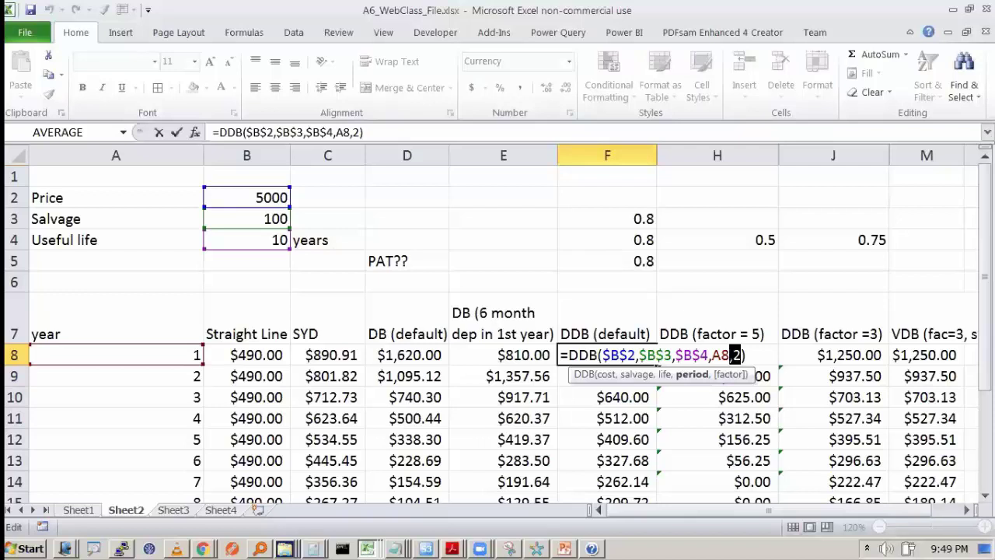
key("Escape")
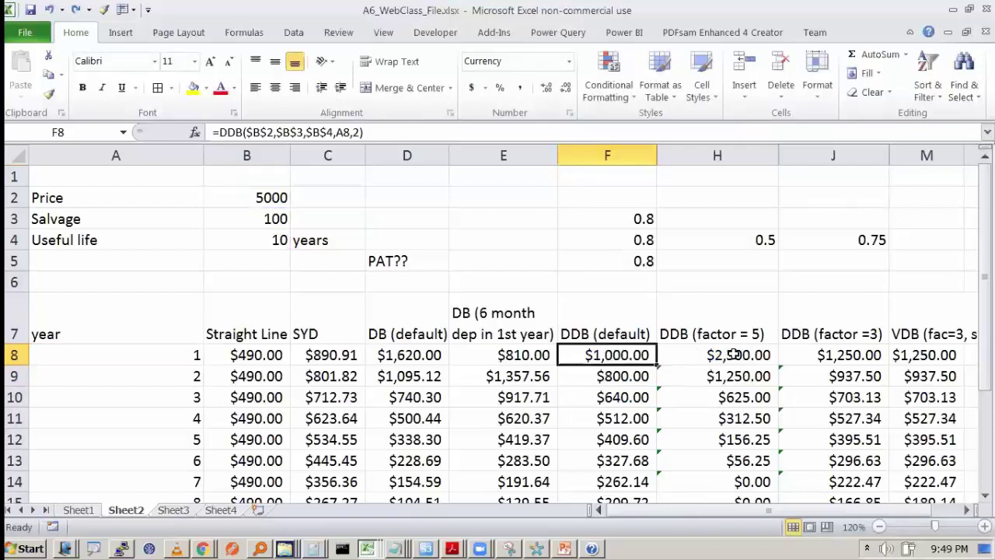
left_click(738, 354)
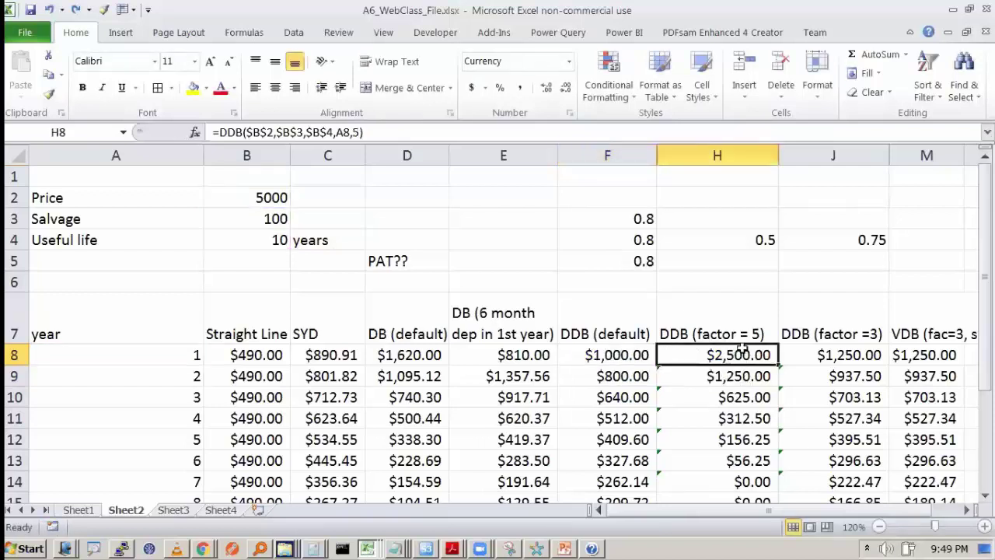
double_click(748, 356)
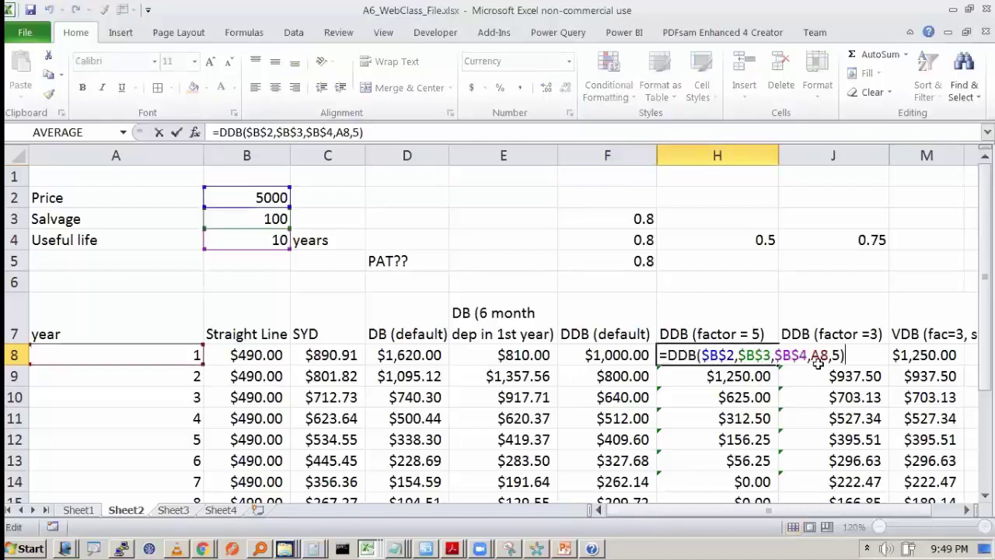
key("Escape")
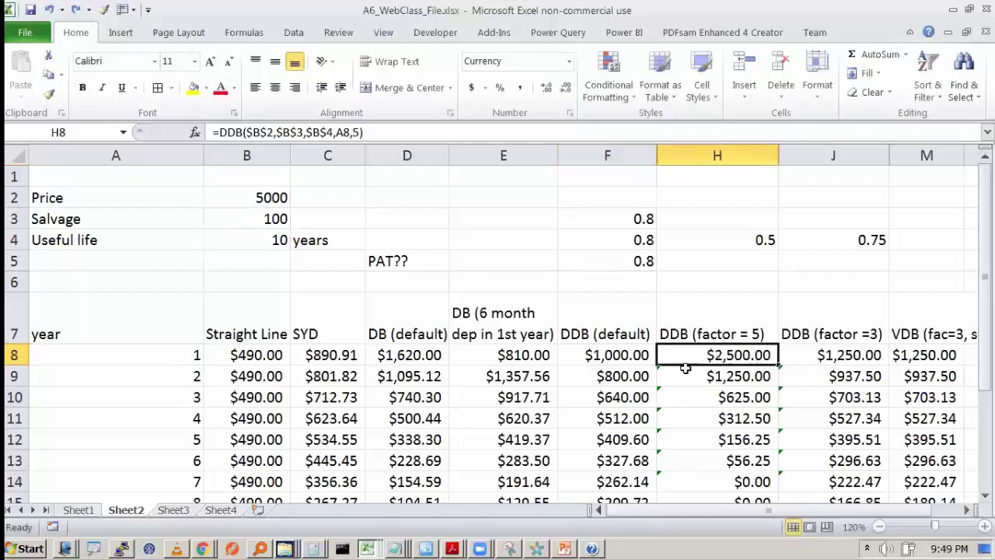
double_click(775, 356)
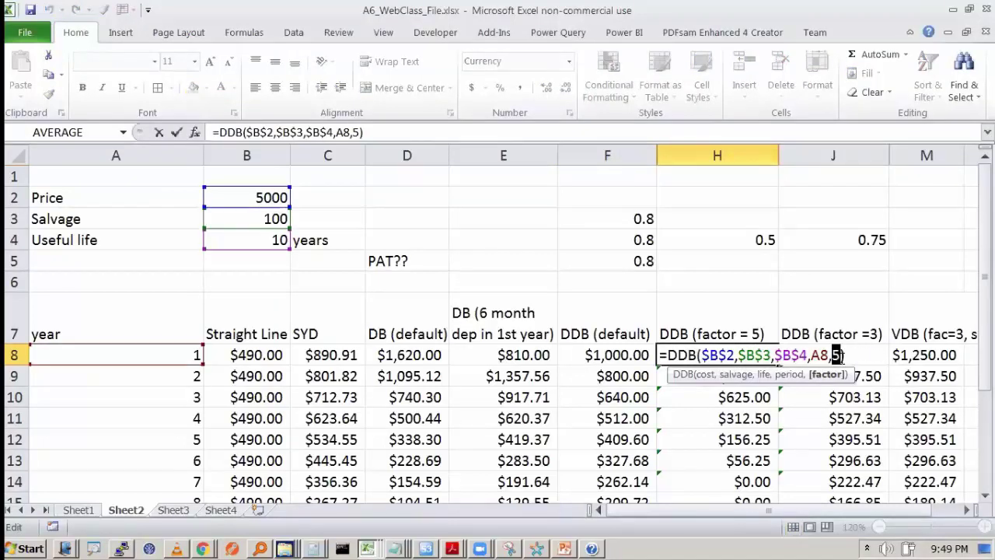
key("Escape")
Step through the factor-5 DDB amounts for years 1 to 4
left_click(768, 377)
left_click(742, 360)
left_click(745, 370)
left_click(753, 352)
left_click(744, 377)
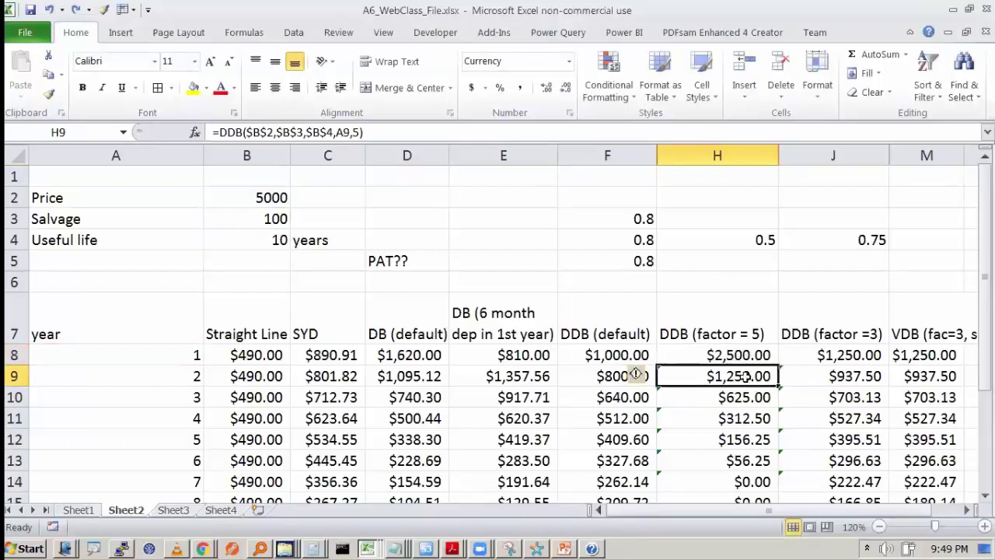
left_click(742, 395)
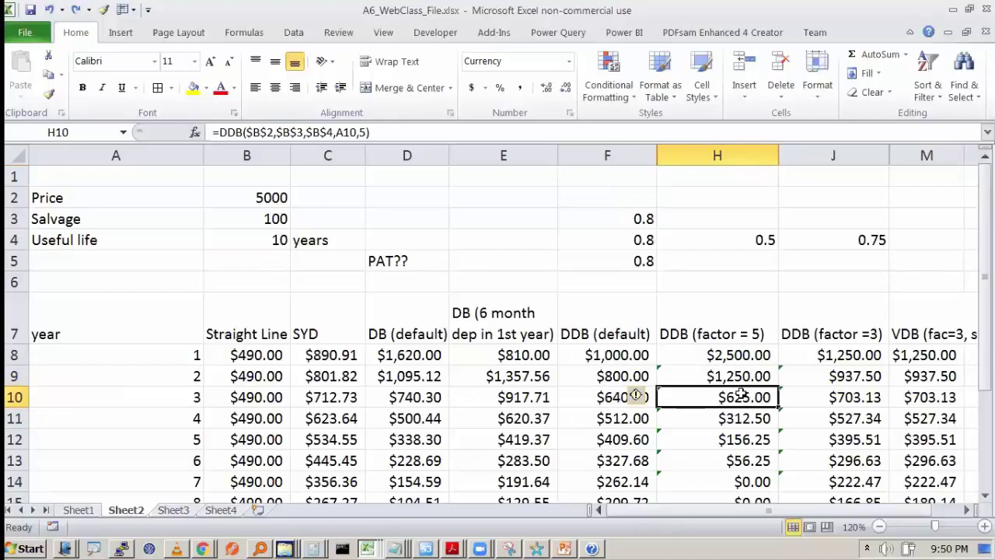
left_click(742, 418)
scroll(754, 326, "down", 1)
scroll(763, 251, "up", 1)
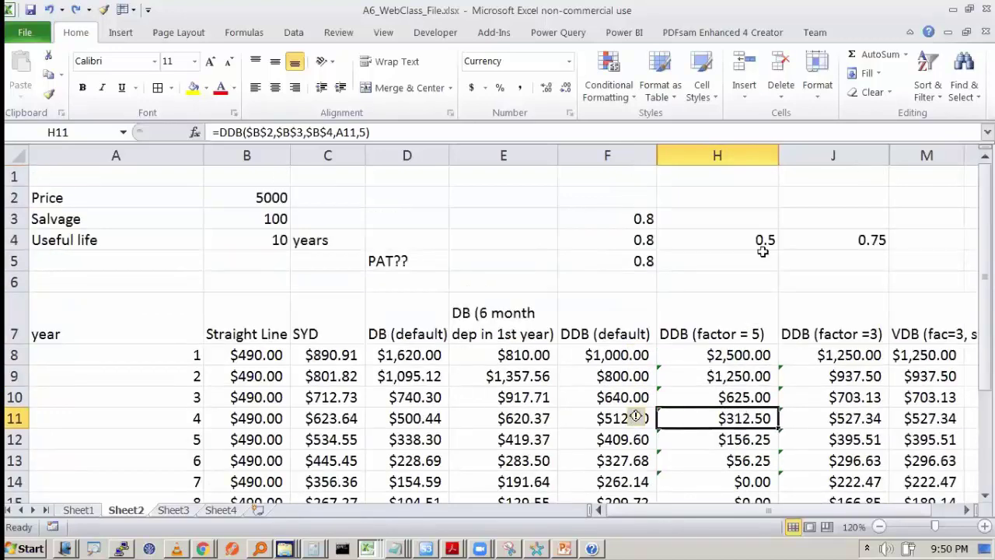
Copy the =1-2/10 ratio formula from F3 into H3
left_click(627, 212)
key("ctrl+c")
left_click(726, 219)
key("ctrl+v")
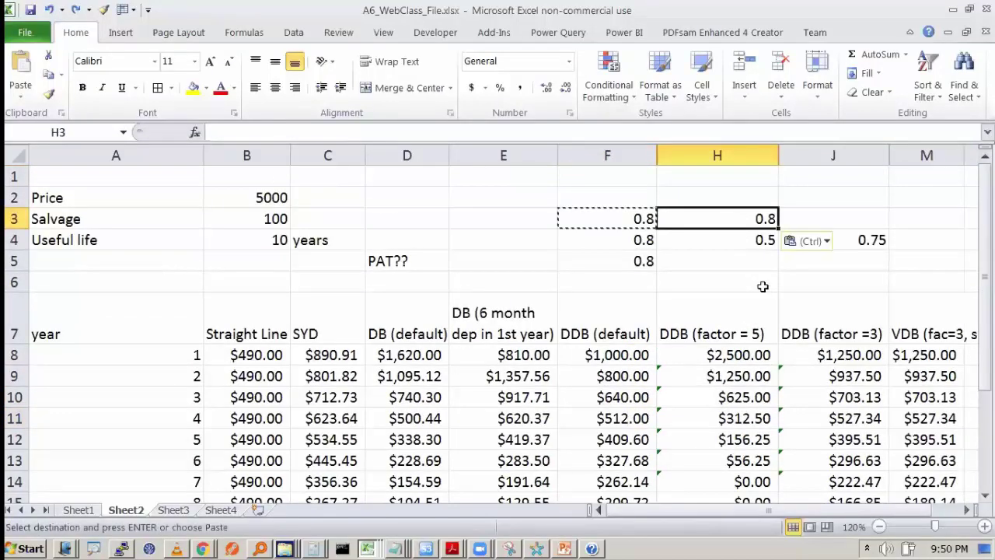
double_click(740, 218)
double_click(682, 219)
type("5")
key("Tab")
left_click(751, 236)
scroll(729, 375, "down", 1)
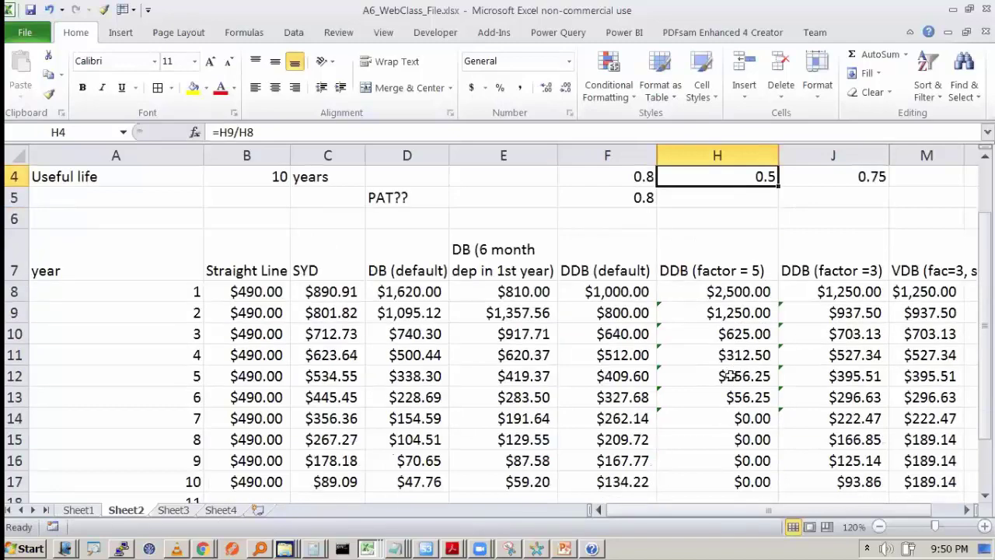
scroll(729, 375, "down", 1)
left_click_drag(732, 350, 736, 418)
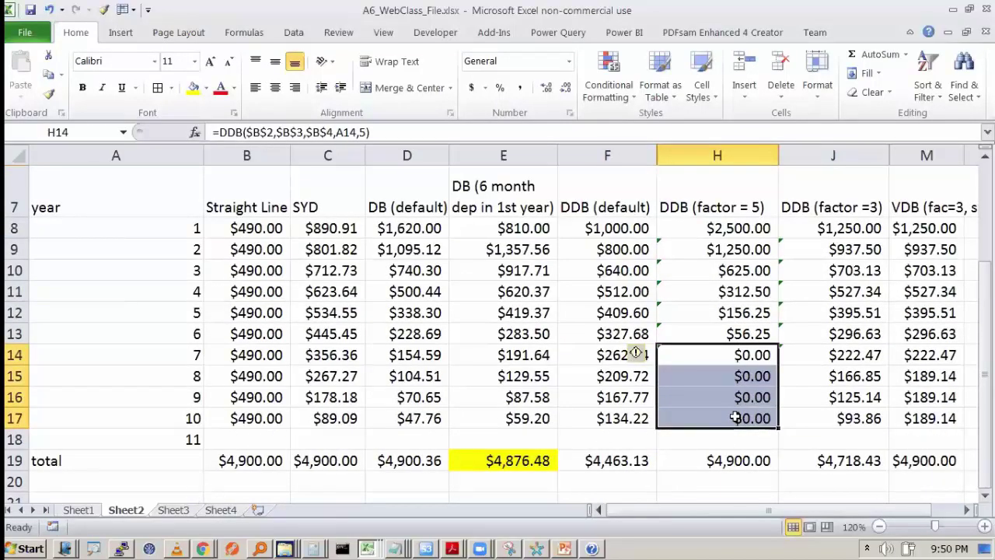
left_click(743, 230)
left_click_drag(734, 354, 736, 414)
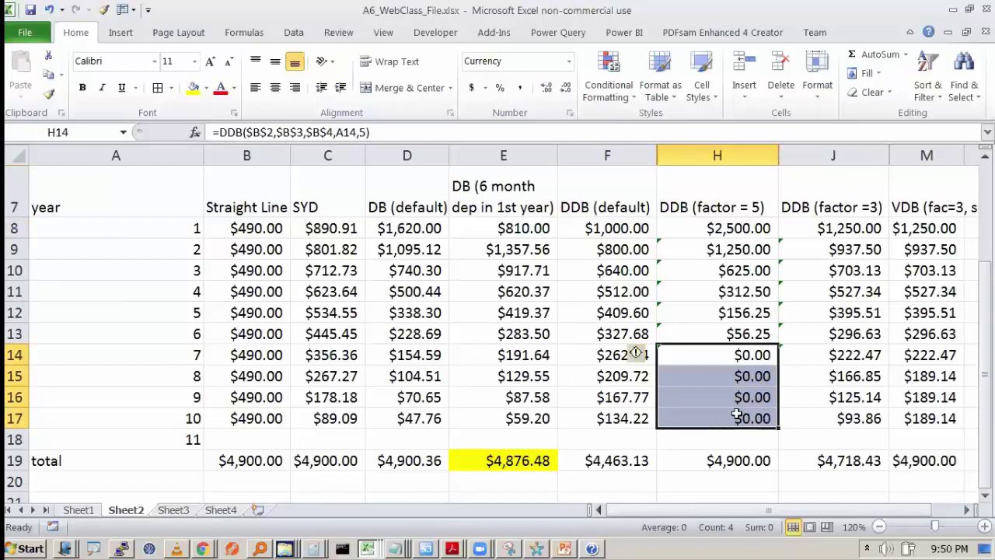
left_click(737, 415)
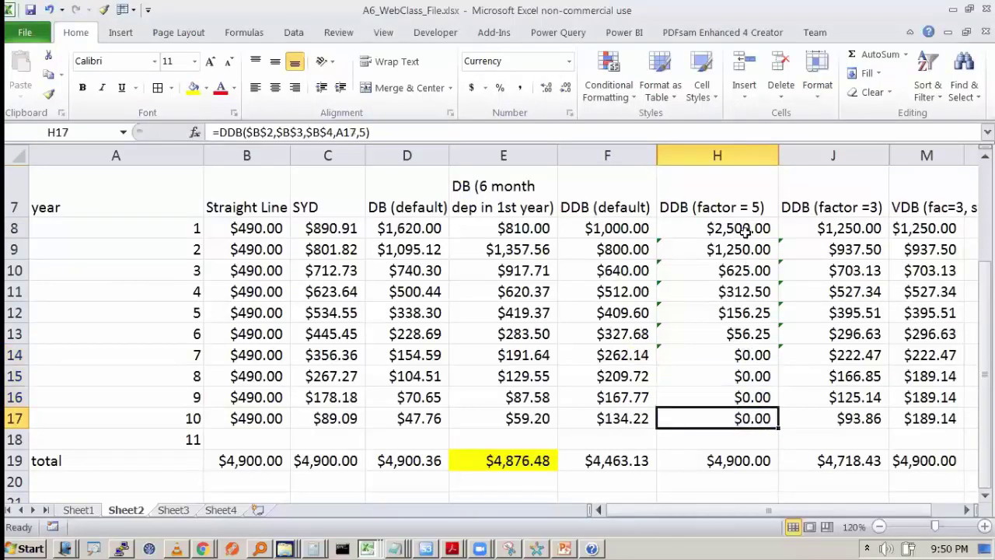
left_click_drag(749, 229, 731, 313)
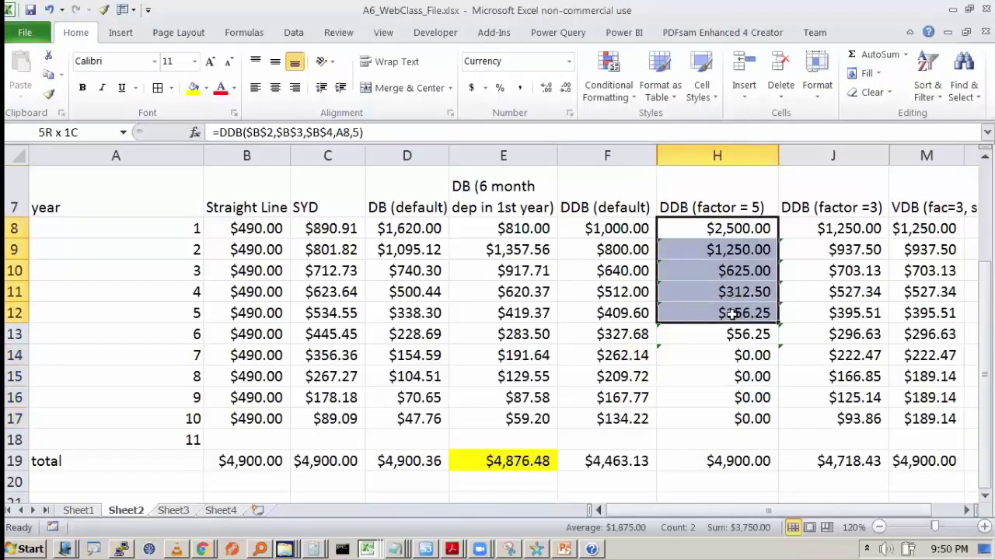
left_click(735, 202)
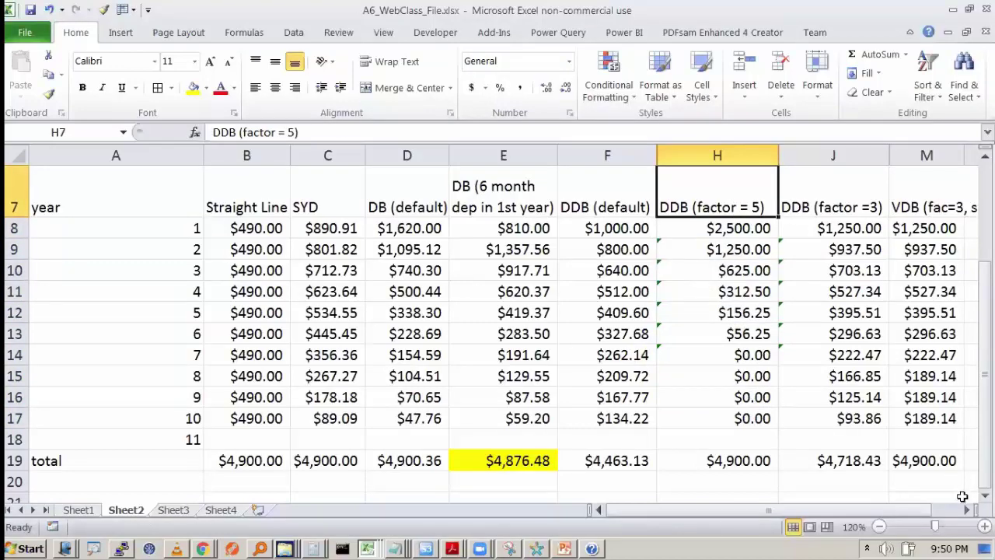
left_click(967, 509)
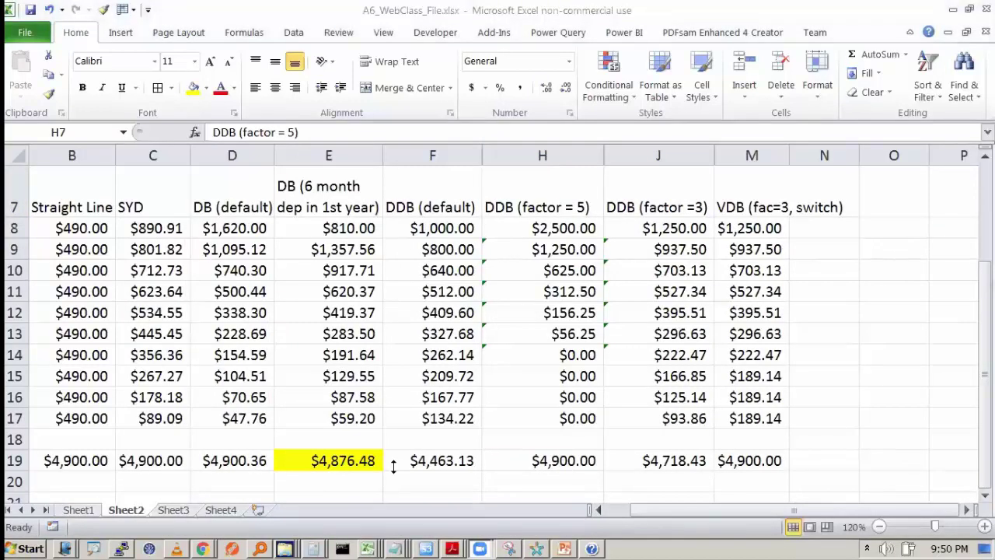
Check the 'DDB (factor =3)' heading, J8's formula and the J4 ratio
left_click(553, 247)
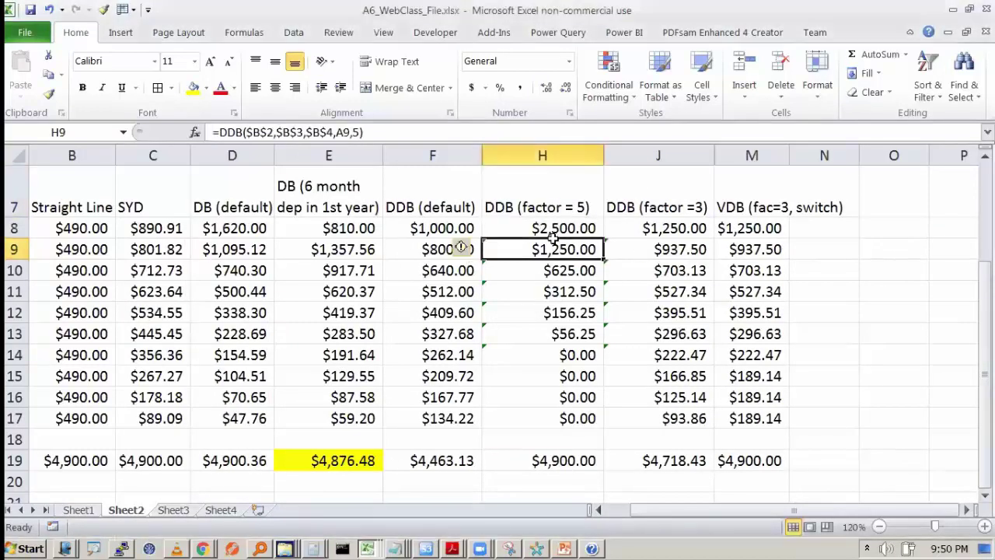
left_click(688, 211)
double_click(689, 212)
double_click(698, 207)
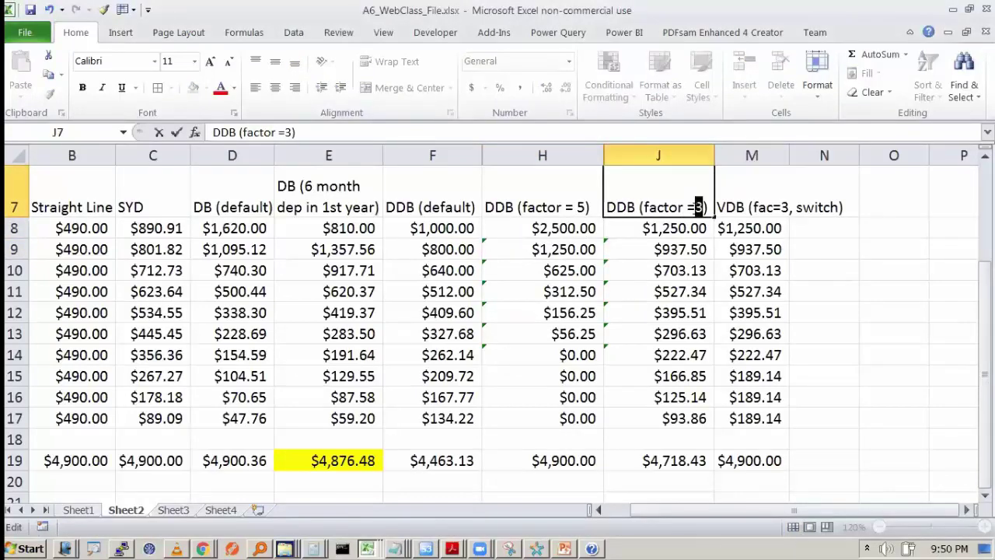
left_click(673, 226)
scroll(693, 295, "up", 2)
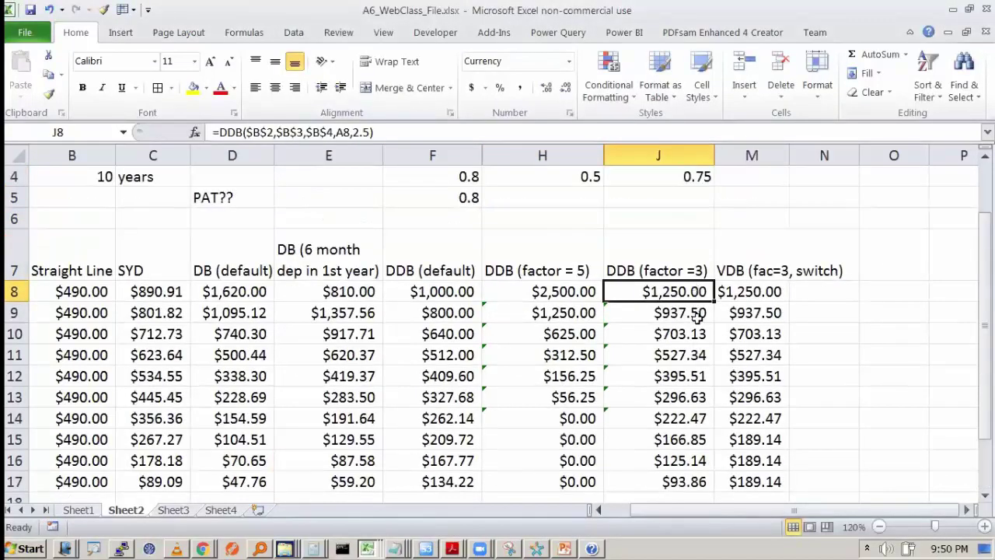
left_click(691, 241)
left_click_drag(682, 250, 674, 216)
Copy H3's ratio into J3 and change it to =1-2.5/10, giving 0.75
left_click(588, 219)
key("ctrl+c")
left_click(661, 218)
key("ctrl+v")
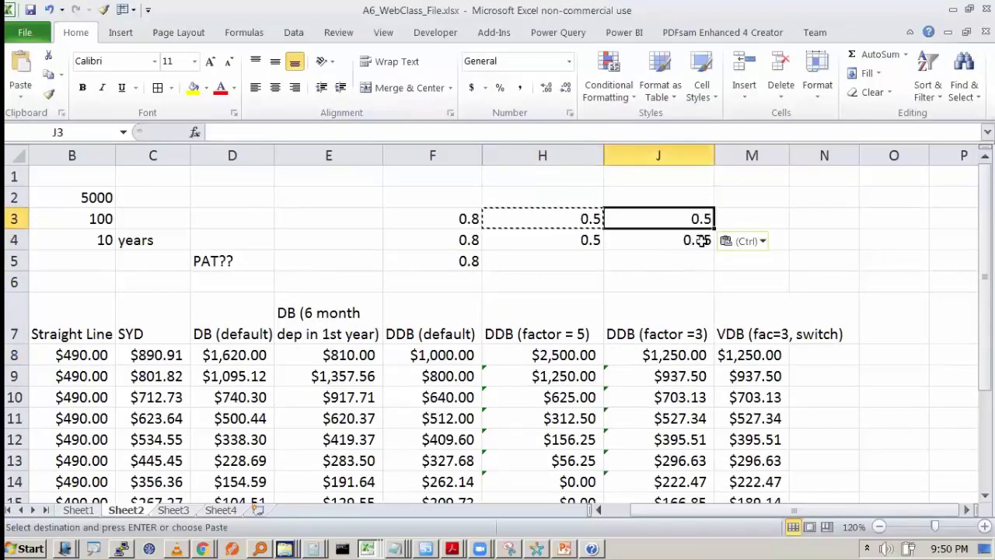
double_click(681, 219)
type("2.")
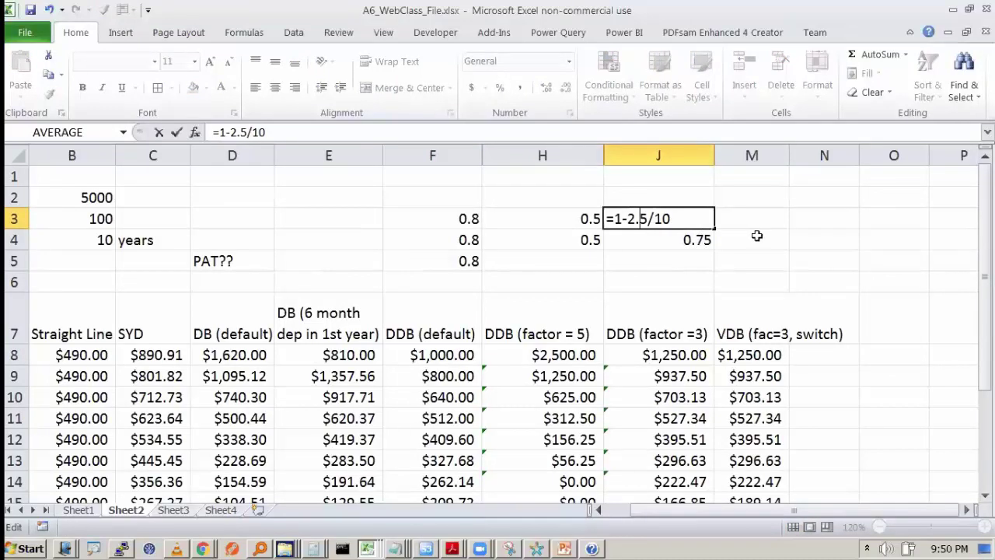
key("Tab")
Compare J3 with J4's 0.75, check J8's formula, and begin editing J7's factor
left_click(696, 244)
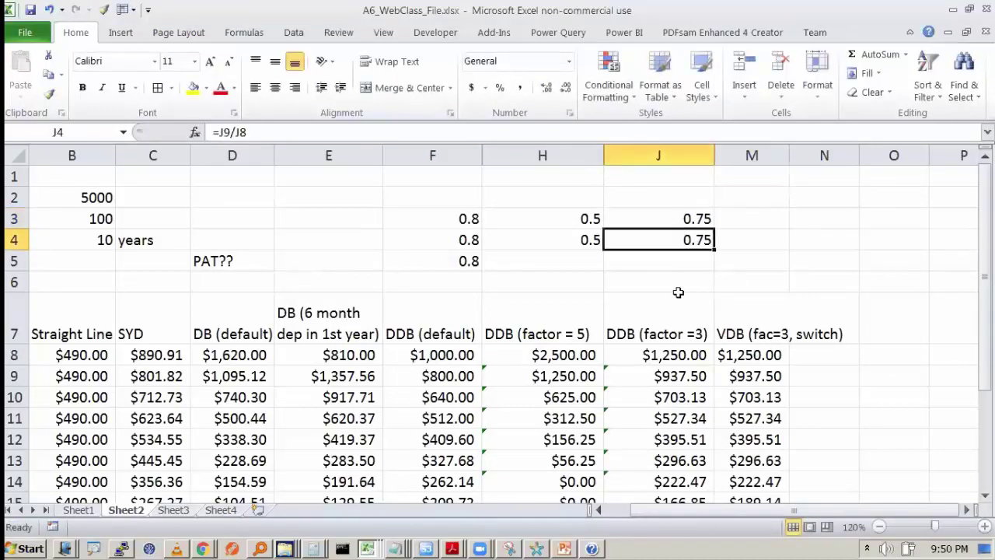
double_click(674, 355)
key("Escape")
double_click(705, 334)
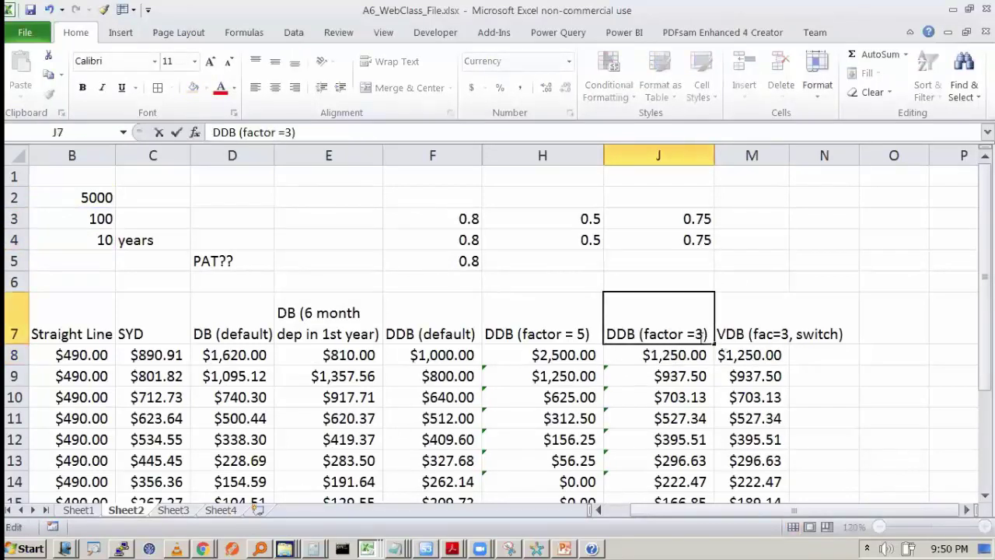
Retitle J7 'DDB (factor =2.5)' and widen column J to fit it
type("2.5")
key("Return")
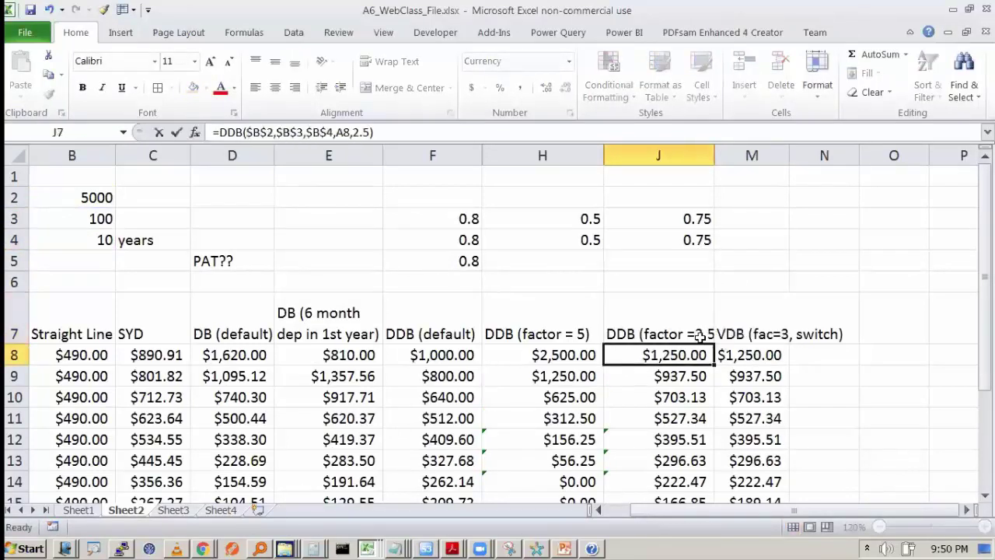
left_click_drag(715, 155, 740, 155)
left_click(684, 381)
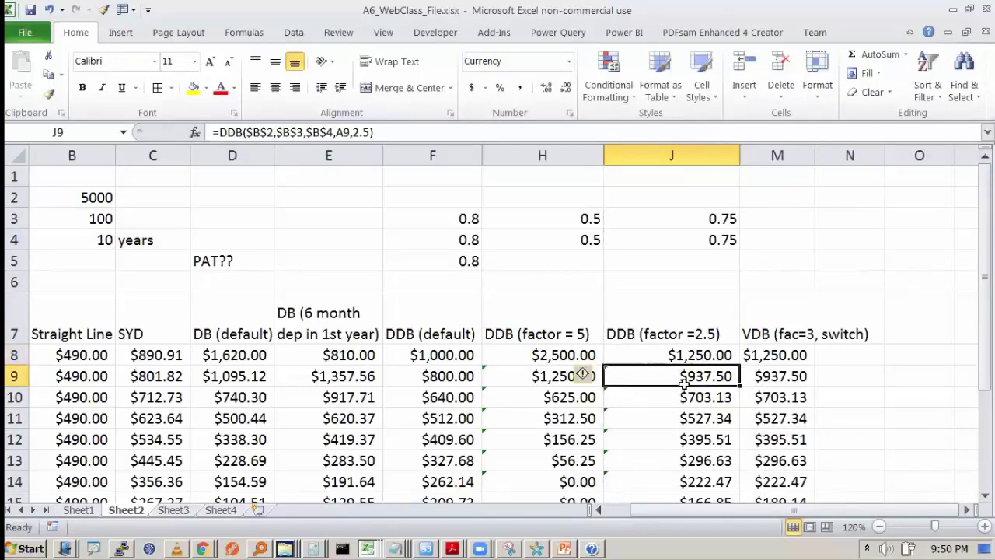
left_click(688, 355)
Review the factor-2.5 yearly amounts and their $4,718.43 total in J19
scroll(700, 431, "down", 2)
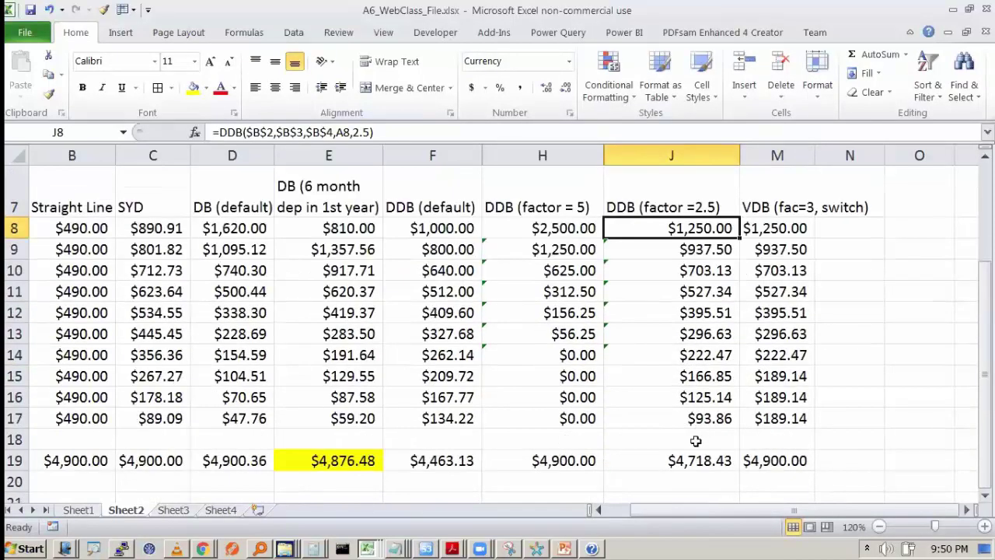
left_click(699, 464)
left_click_drag(699, 229, 709, 424)
left_click(701, 443)
left_click(698, 460)
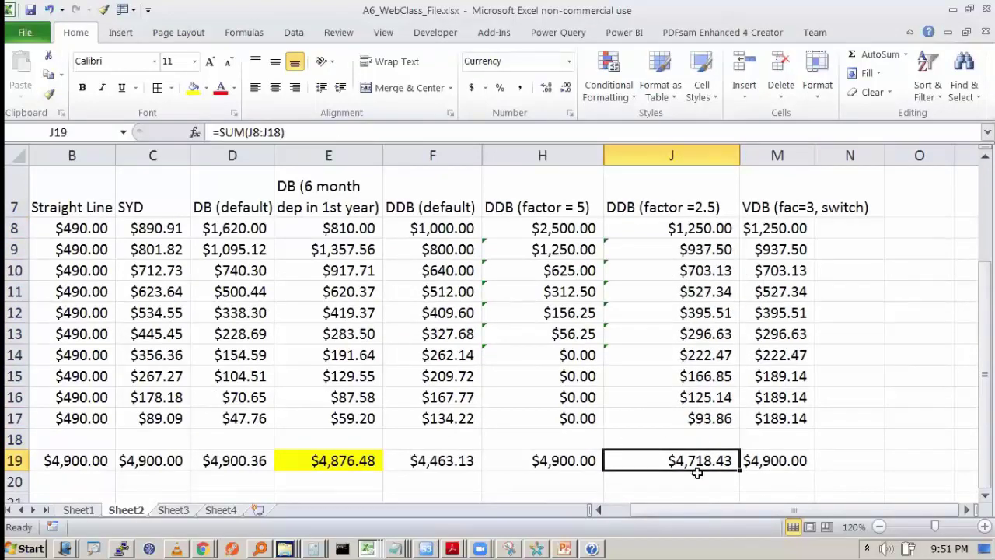
left_click_drag(794, 513, 769, 513)
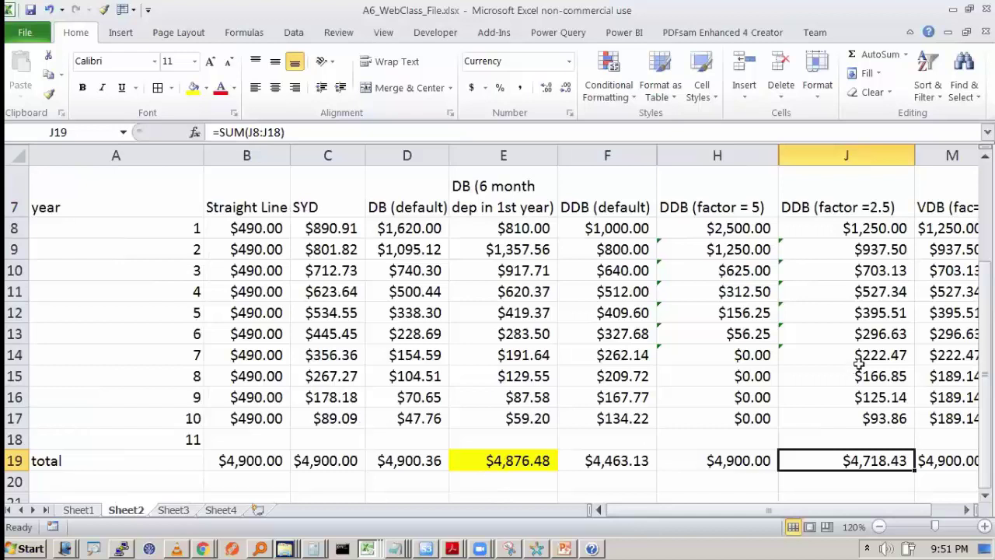
left_click_drag(859, 362, 866, 411)
left_click(866, 418)
left_click(859, 229)
left_click_drag(858, 229, 854, 291)
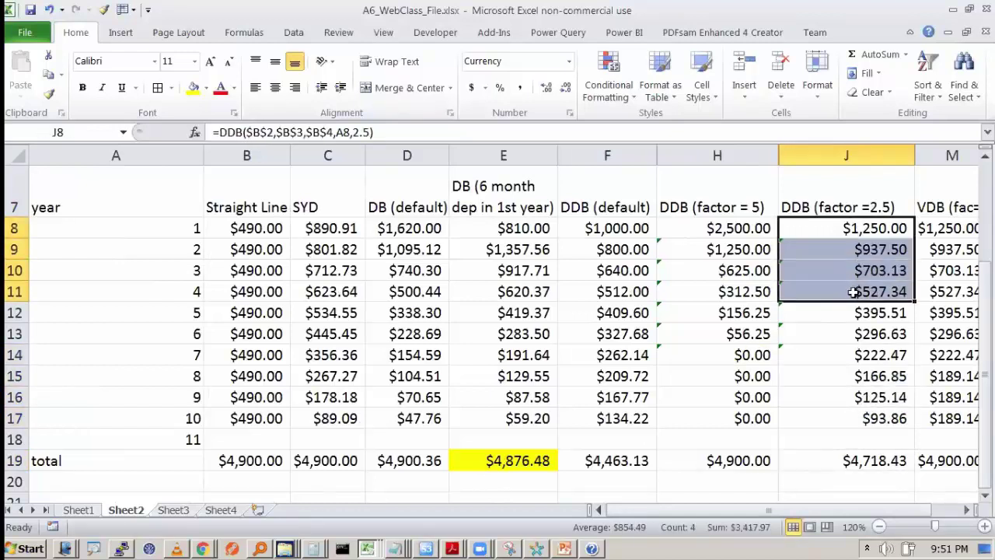
Narrow column A and check the factor-5 total in H19
left_click_drag(203, 155, 153, 155)
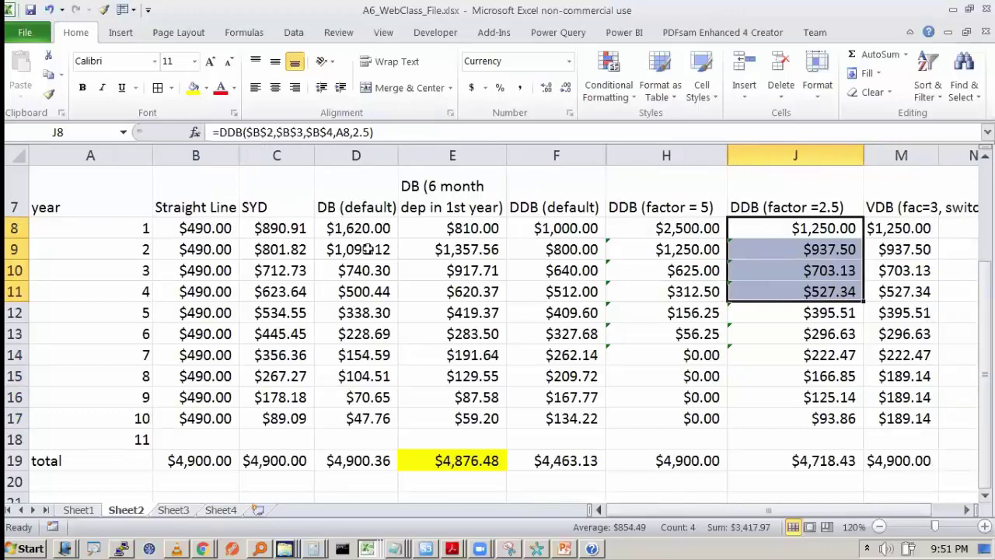
left_click(667, 464)
scroll(166, 250, "up", 2)
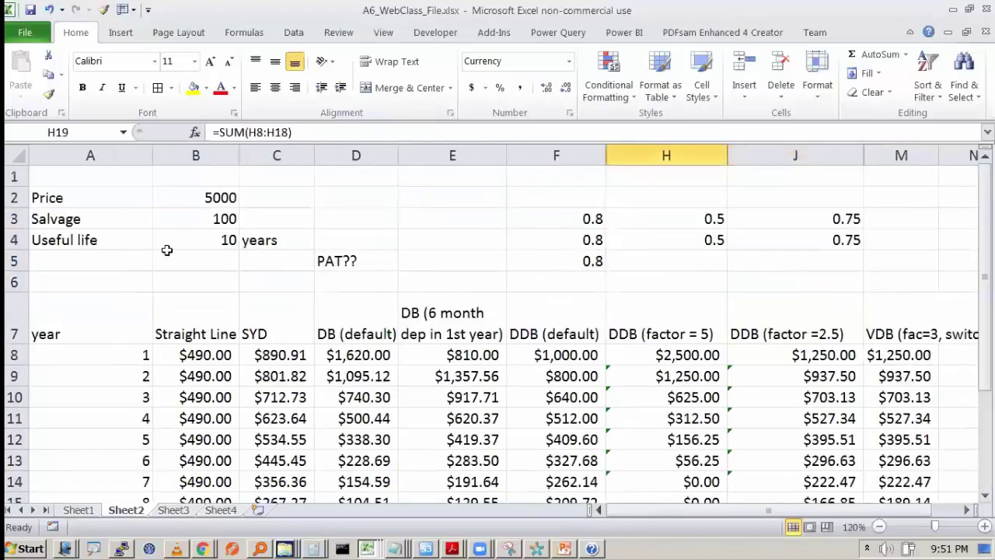
Narrow column A further so all method columns through VDB fit on screen
left_click(222, 219)
left_click_drag(152, 156, 109, 155)
scroll(450, 367, "down", 3)
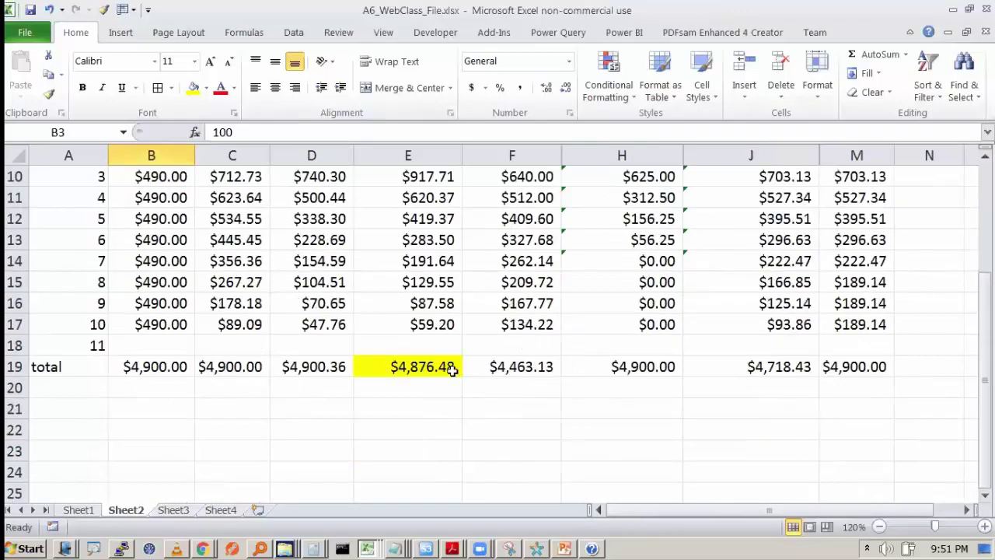
scroll(627, 422, "up", 2)
left_click_drag(541, 449, 580, 488)
scroll(580, 488, "down", 1)
Inspect the DDB (default) total in F19, =SUM(F8:F18) giving $4,463.13, without changing it
left_click(517, 460)
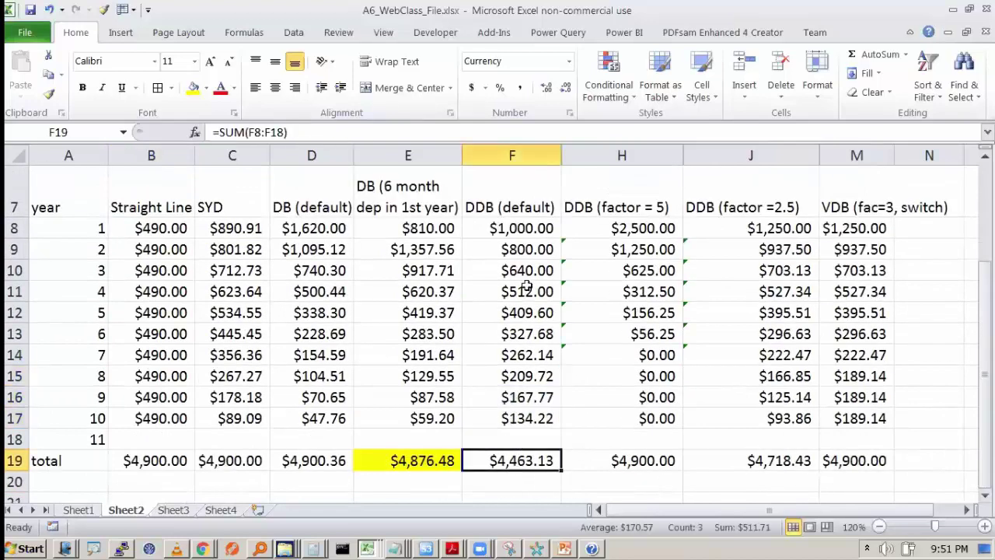
key("F2")
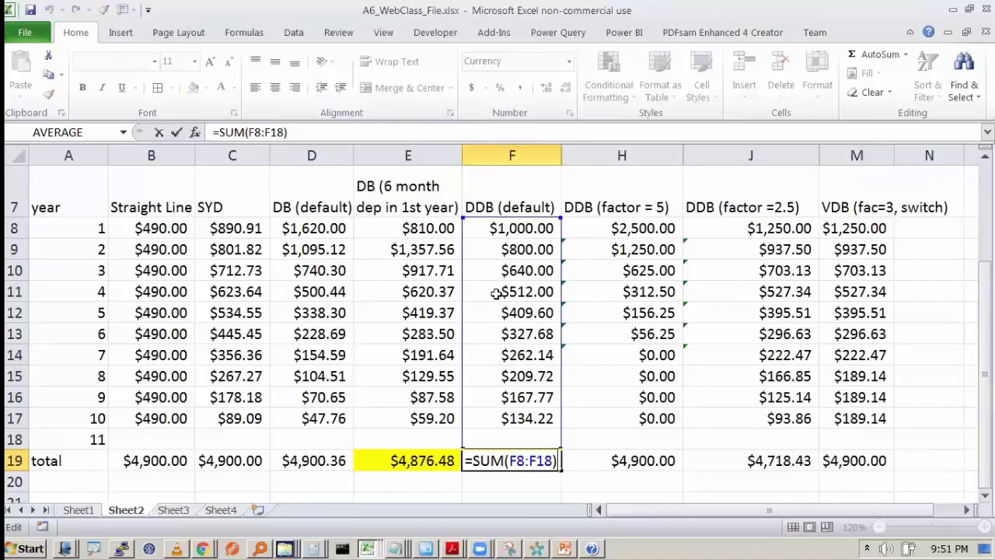
key("Escape")
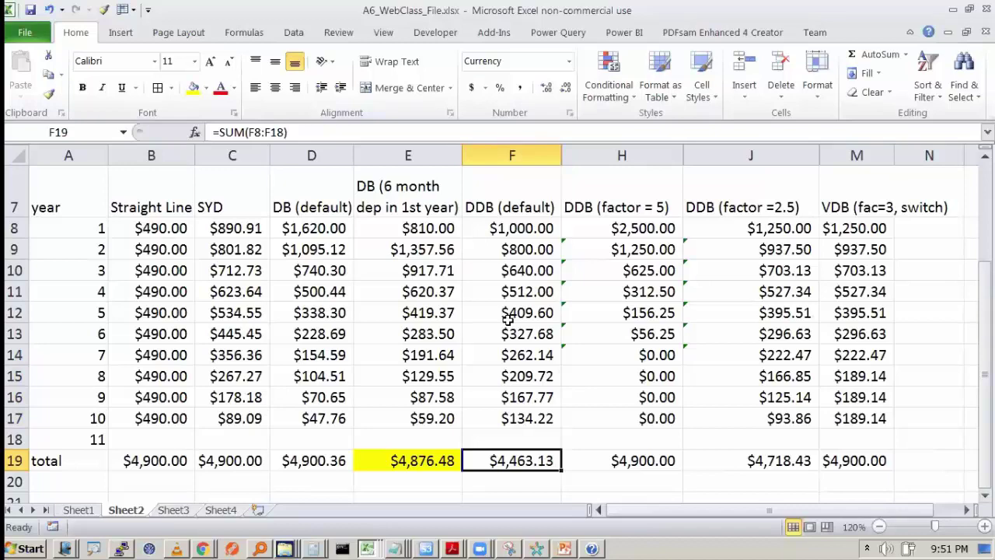
key("F2")
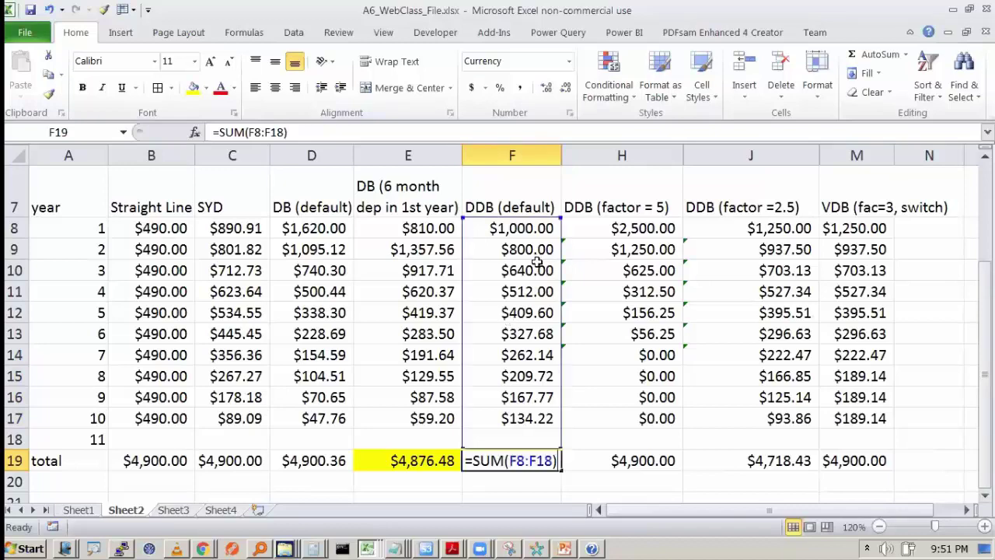
key("Escape")
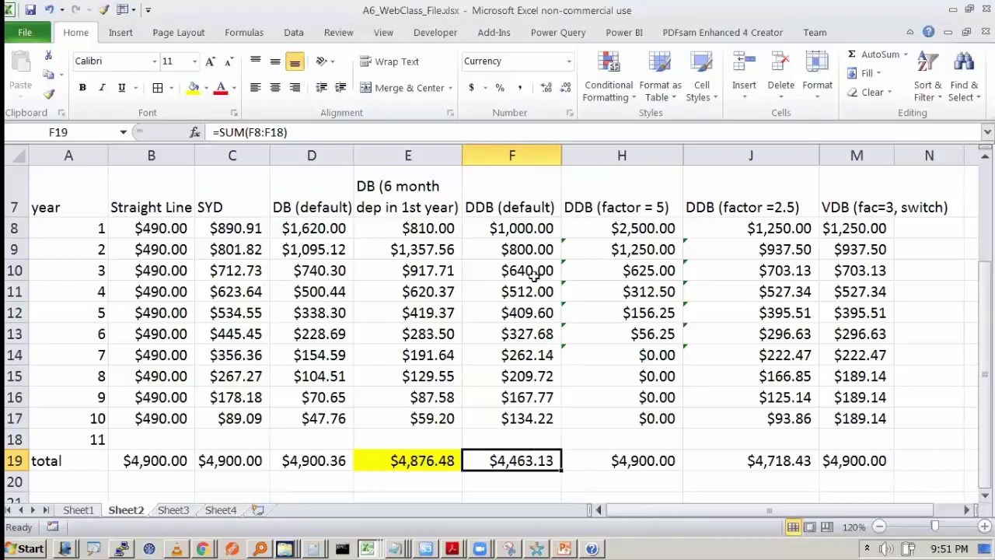
Insert a blank column H after the DDB (default) amounts, shifting DDB (factor = 5) to I
left_click(535, 225)
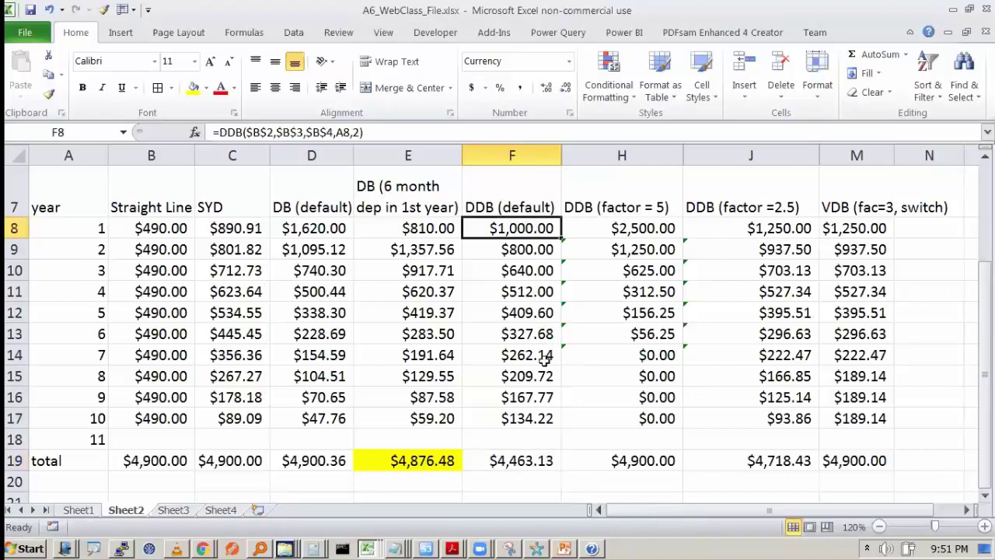
left_click_drag(526, 375, 513, 417)
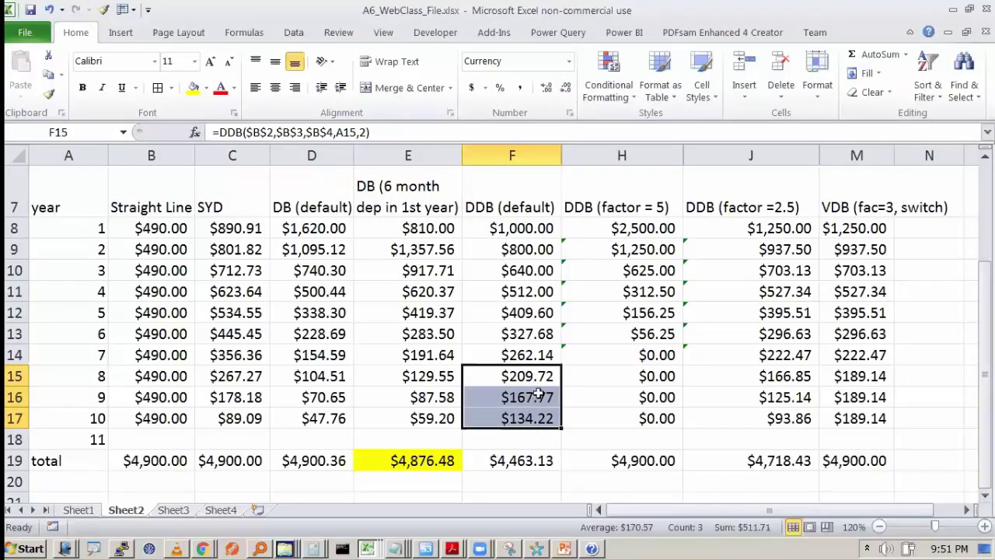
right_click(620, 151)
left_click(655, 258)
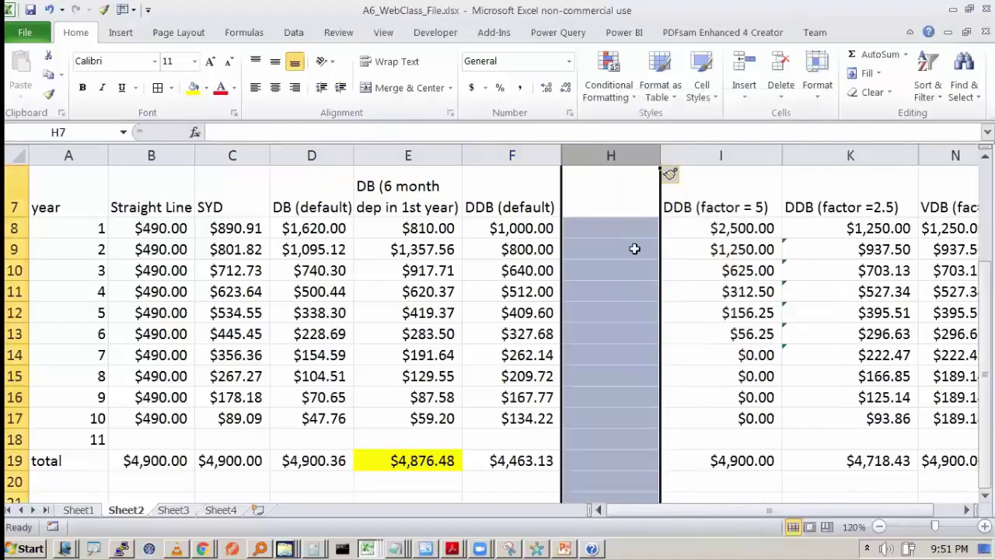